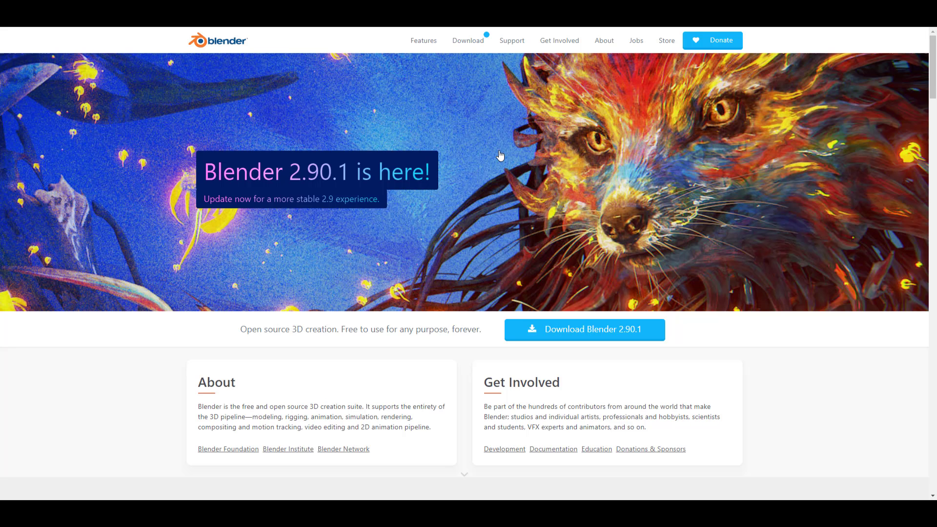
Open the Blender website's download page and go to the experimental Blender builds
click(480, 42)
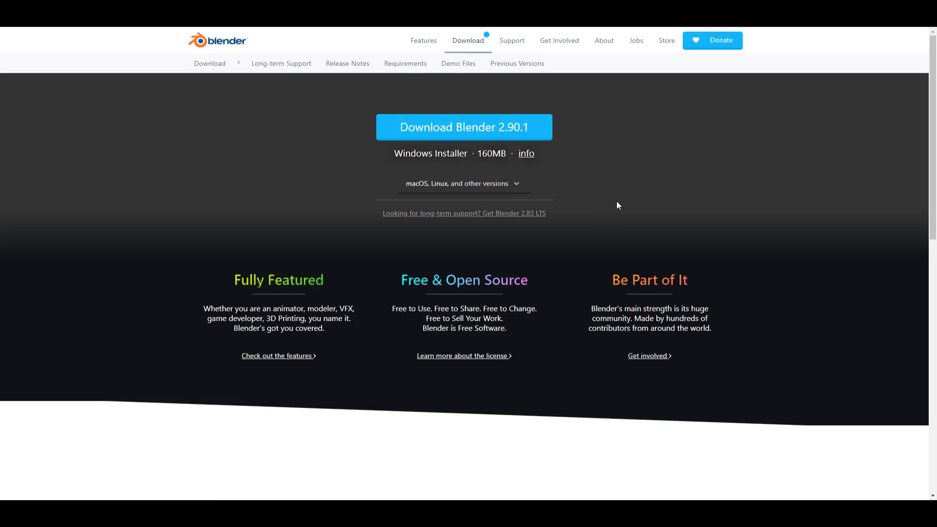
scroll(618, 204, down, 15)
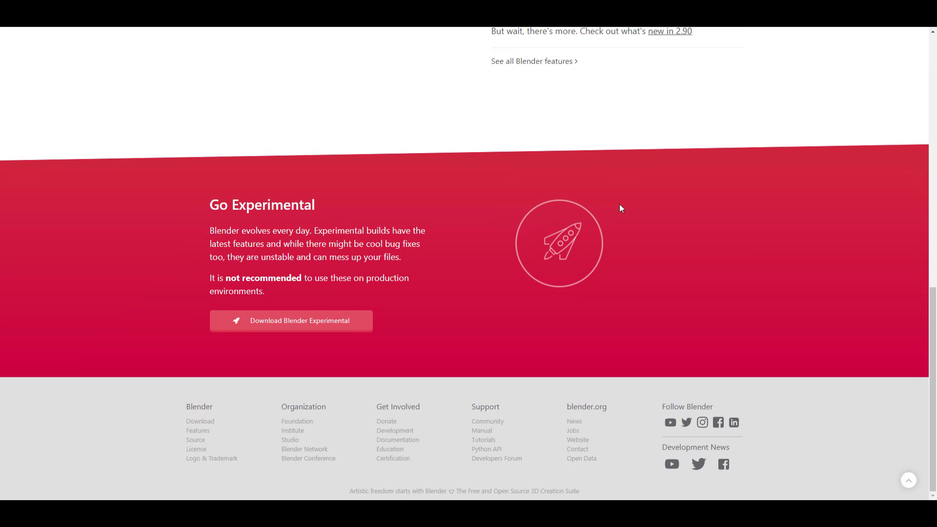
click(286, 323)
click(403, 169)
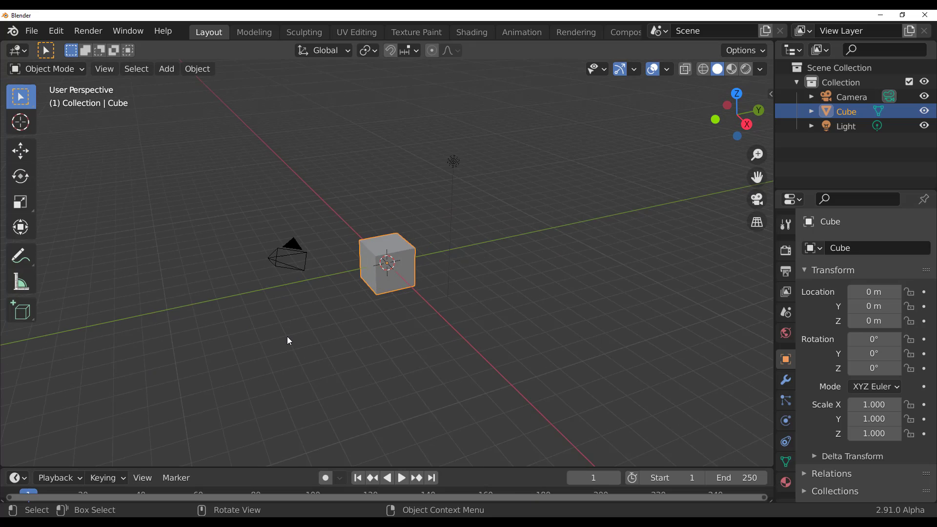
Enlarge the timeline area upward and widen the outliner and properties area beside the 3D viewport
drag(477, 468, 478, 455)
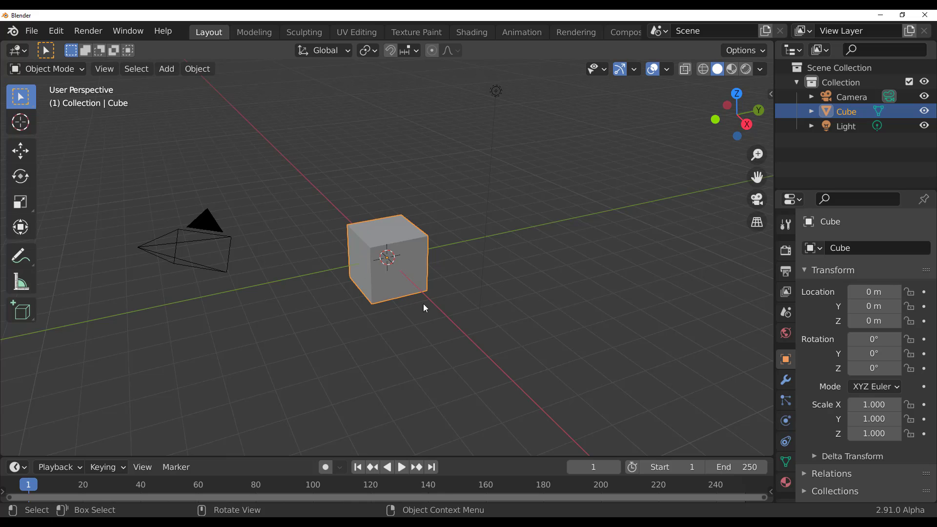
drag(774, 385, 715, 380)
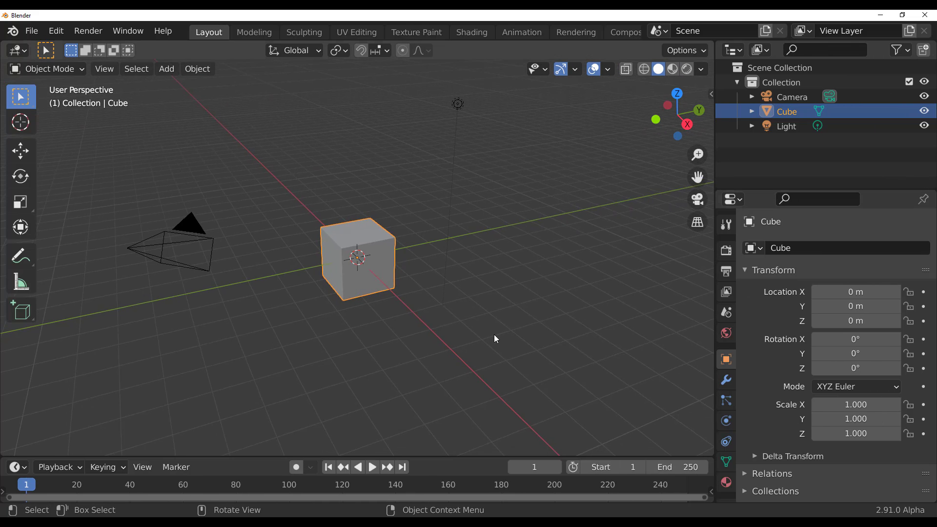
middle_drag(329, 322, 369, 290)
scroll(369, 289, up, 5)
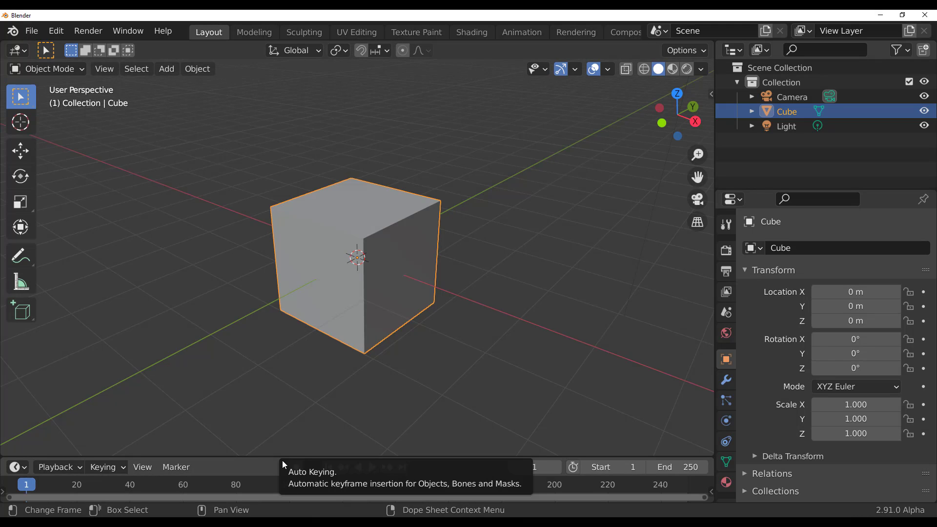
click(308, 468)
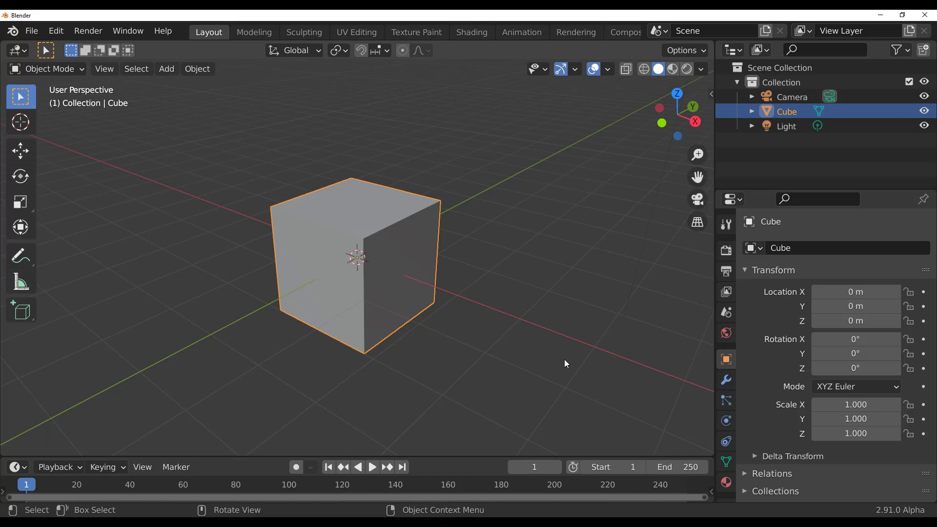
scroll(473, 316, up, 2)
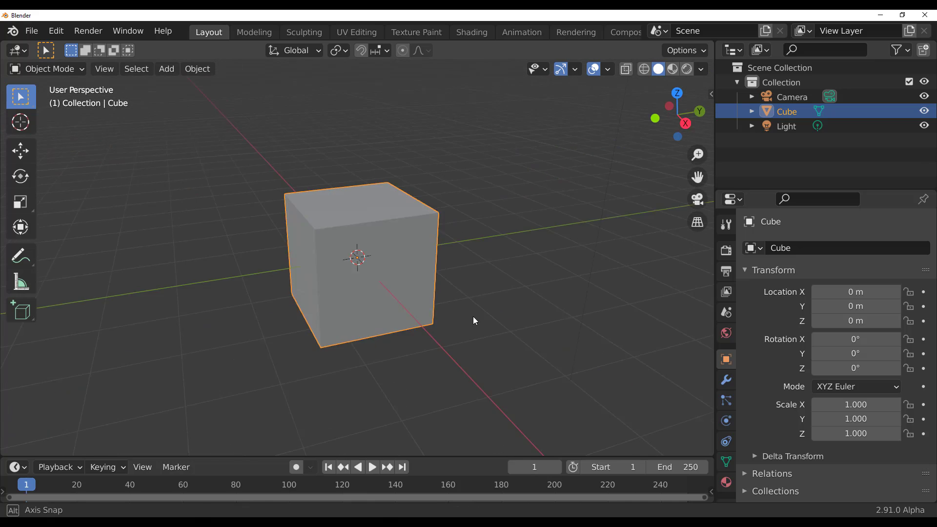
click(16, 468)
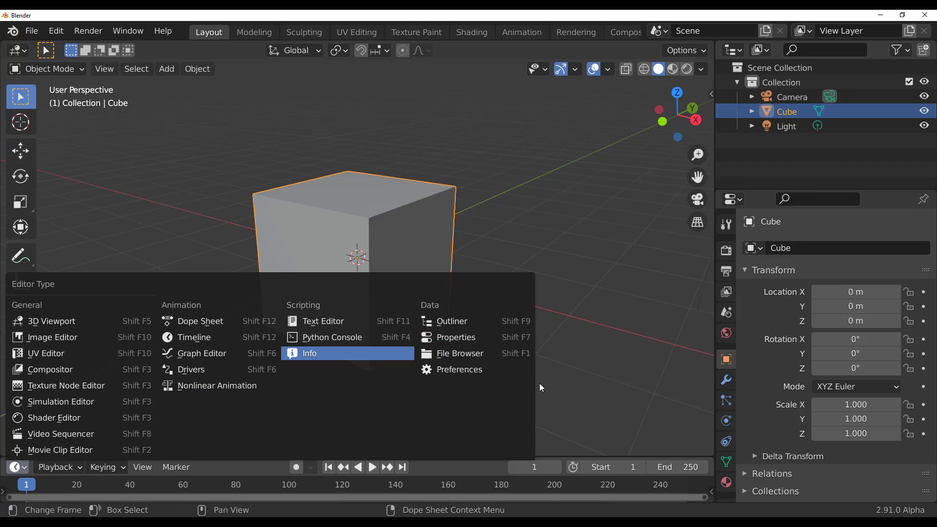
click(593, 370)
Add a Monkey mesh to the scene at the cube's location
middle_drag(378, 324, 368, 335)
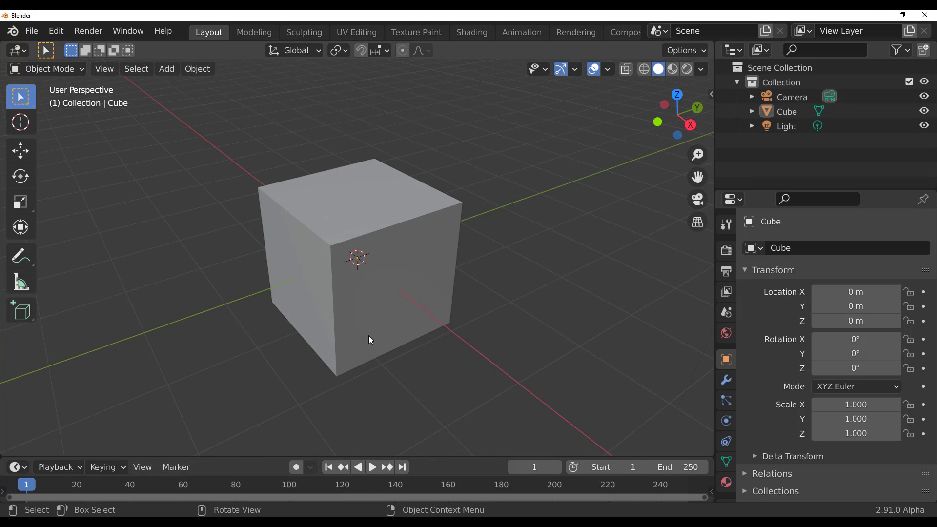
scroll(313, 274, down, 3)
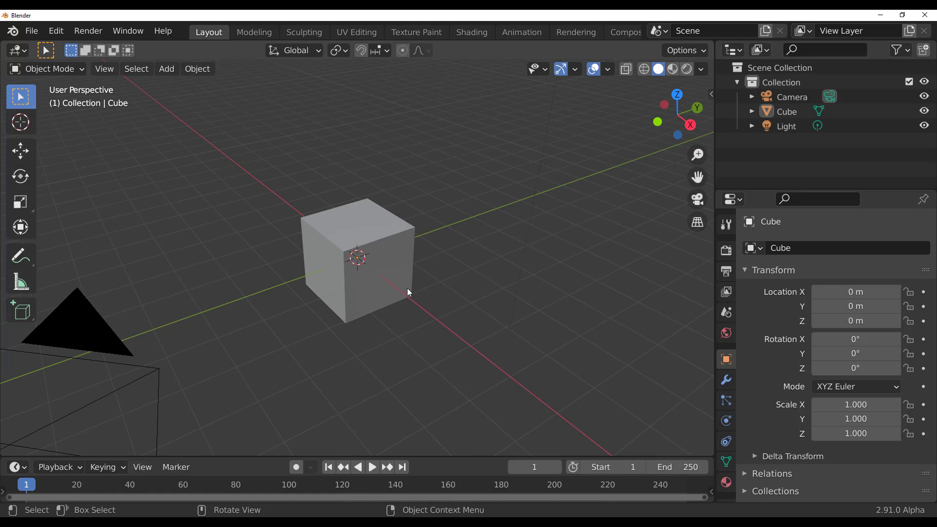
key(shift+a)
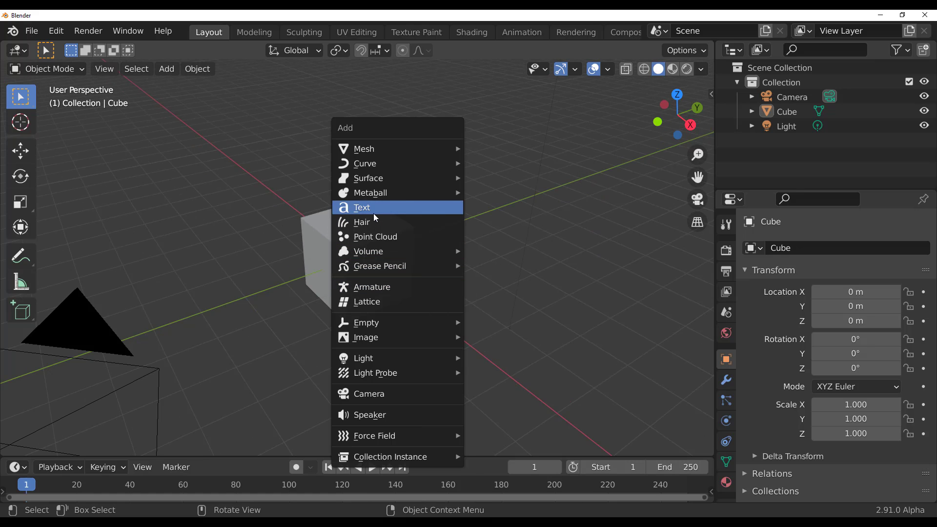
mouse_move(382, 149)
click(512, 286)
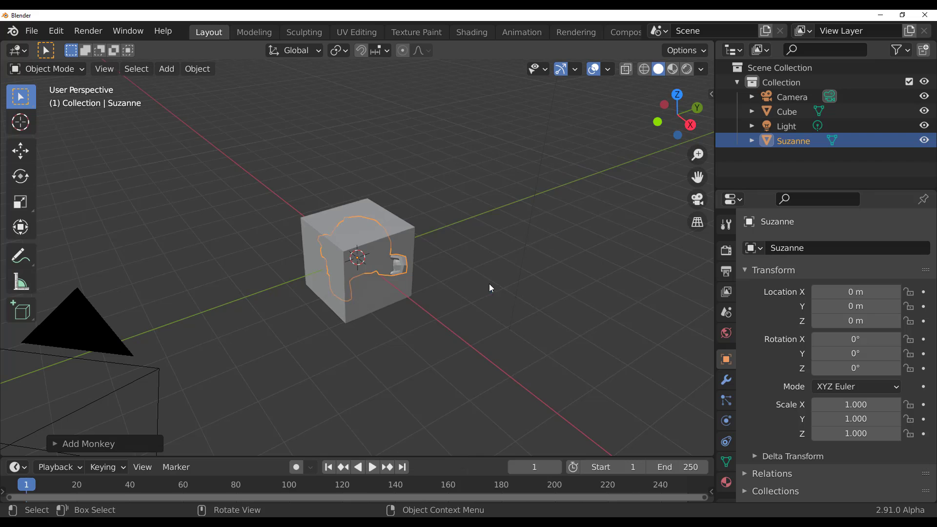
Select the cube and move it about 2.98 m along the X axis, out of the monkey head
middle_drag(456, 324, 372, 307)
scroll(372, 307, up, 3)
middle_drag(395, 350, 452, 324)
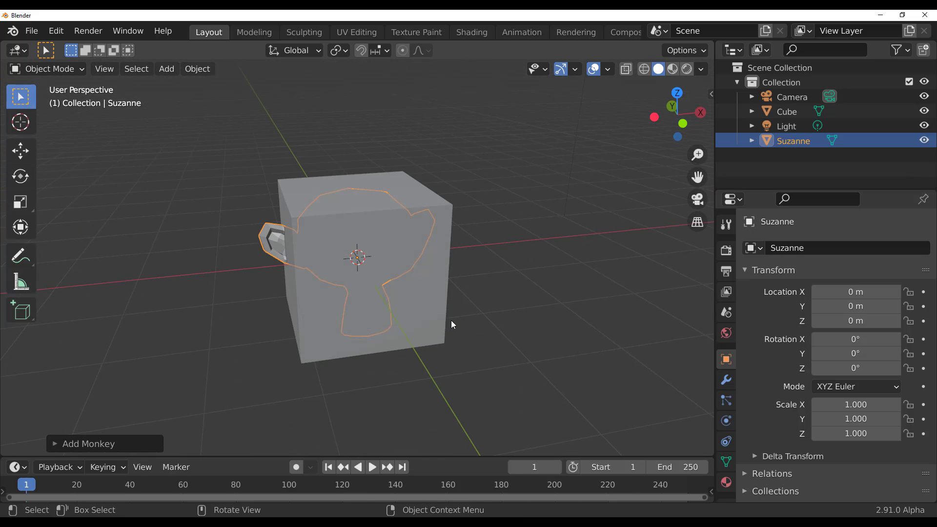
click(422, 316)
click(20, 152)
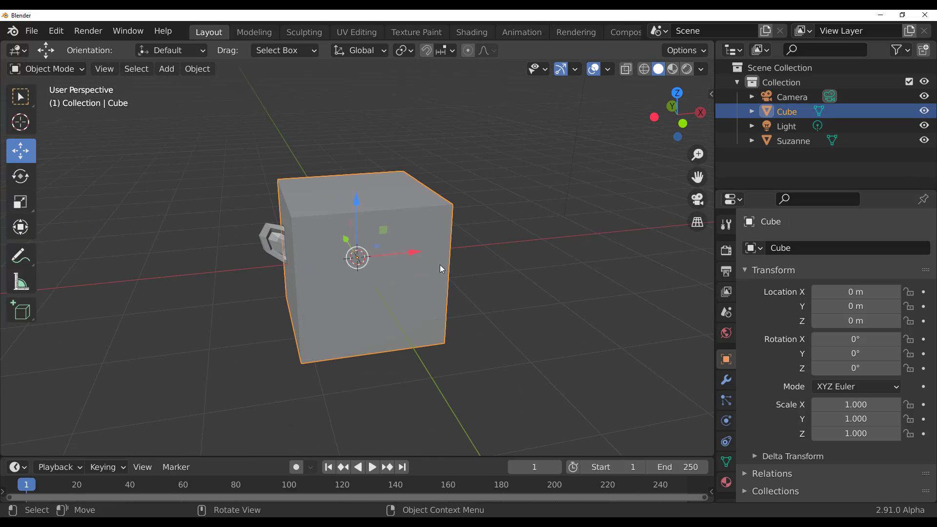
drag(409, 259, 581, 253)
middle_drag(467, 327, 396, 374)
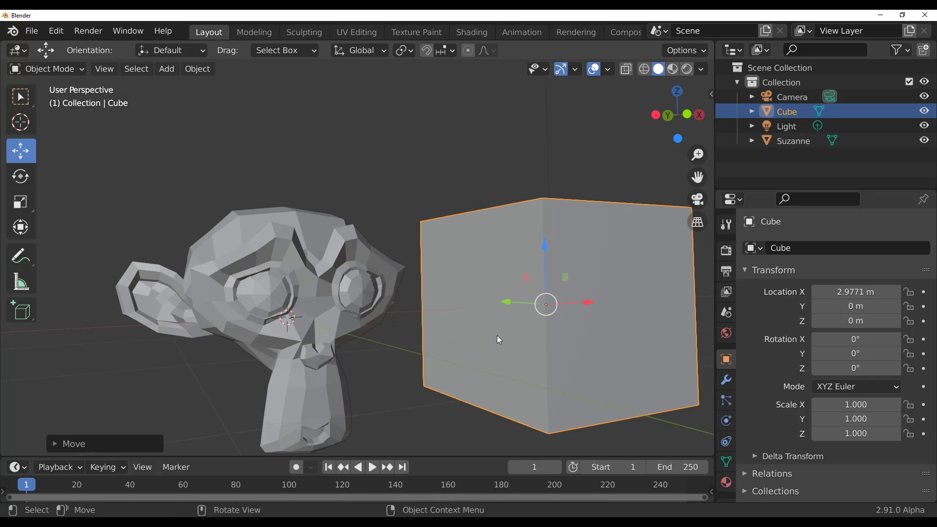
Enter Edit Mode on the cube, switch editing directly to Suzanne, and return to Object Mode with nothing selected
key(Tab)
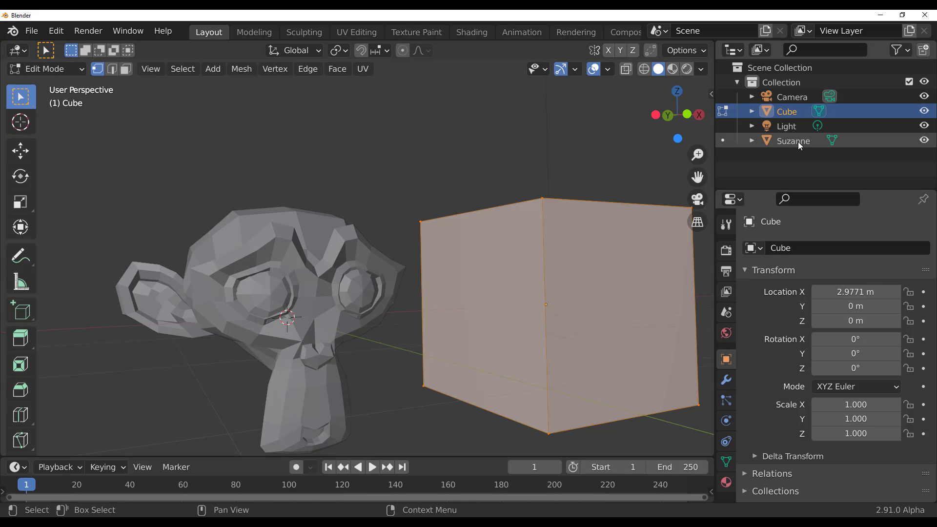
click(726, 140)
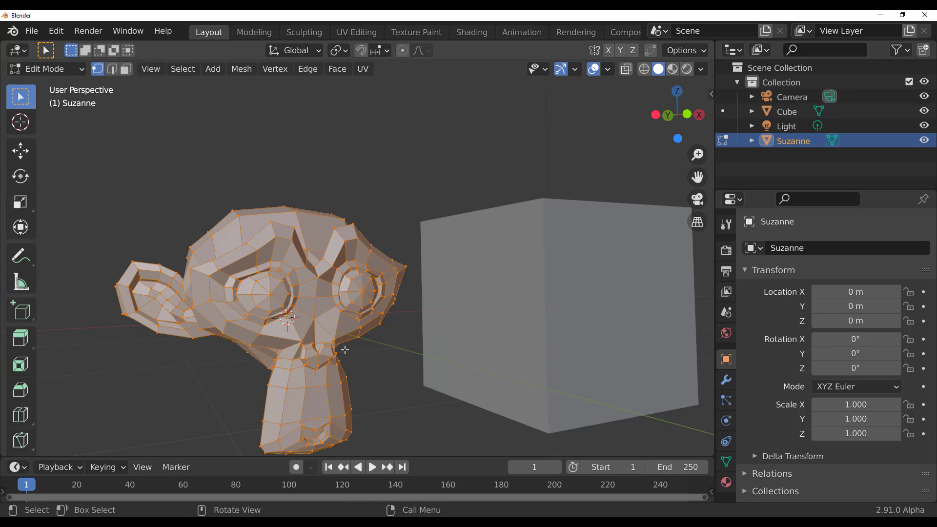
key(Tab)
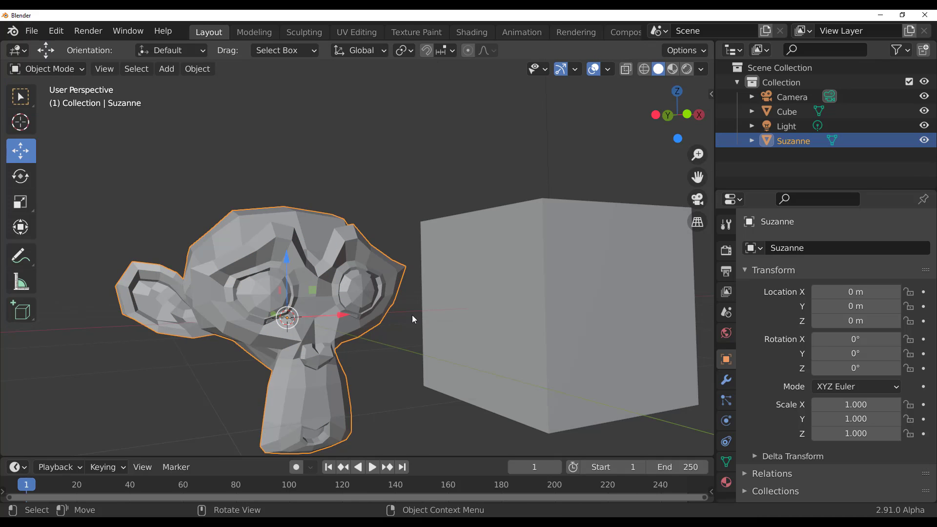
click(362, 116)
Parent Suzanne to the cube with the Object option and expand the cube's hierarchy in the outliner
middle_drag(373, 248, 331, 272)
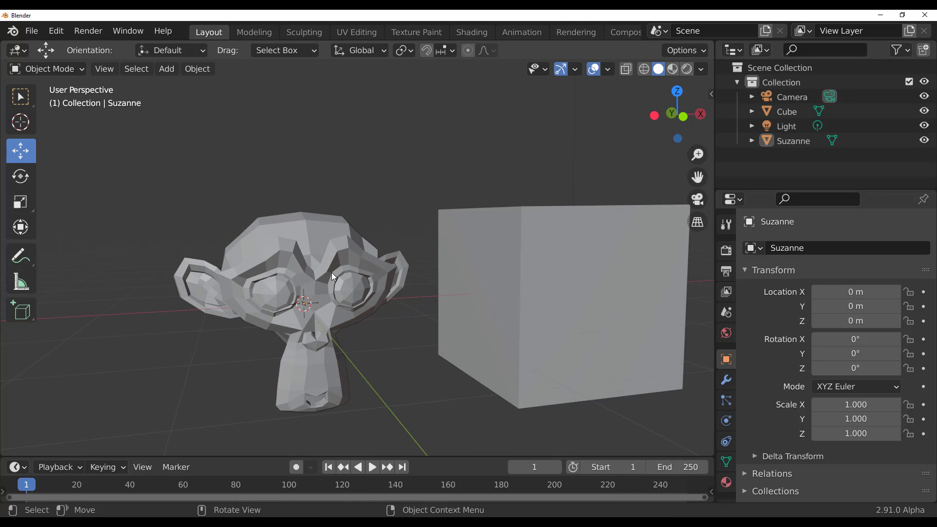
click(341, 259)
shift+click(535, 241)
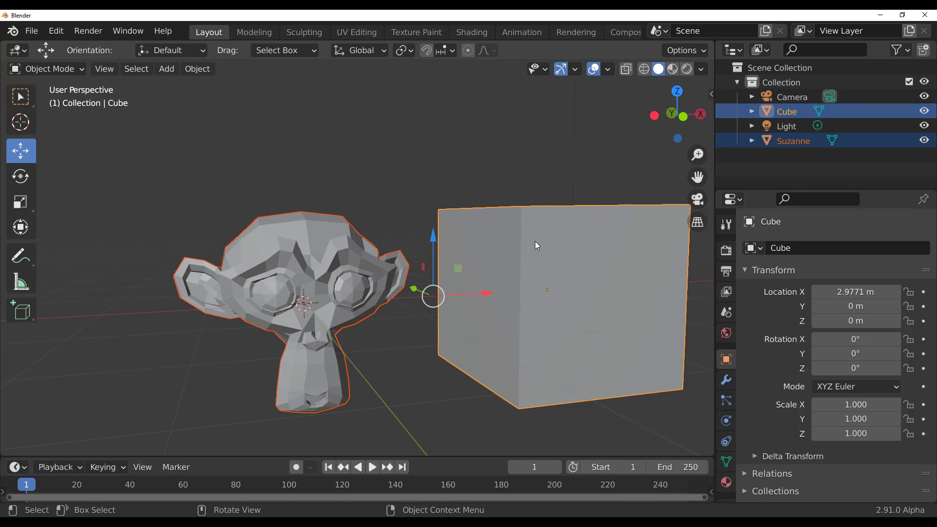
click(198, 71)
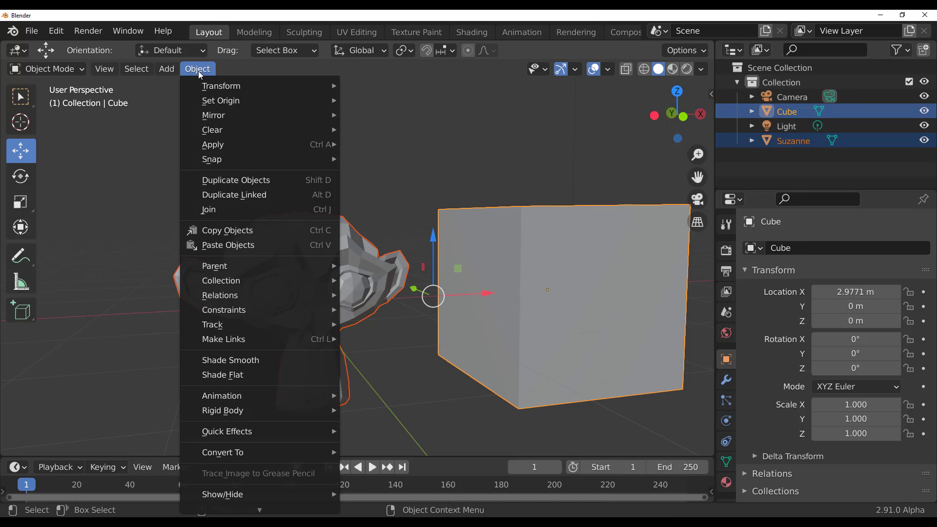
mouse_move(321, 265)
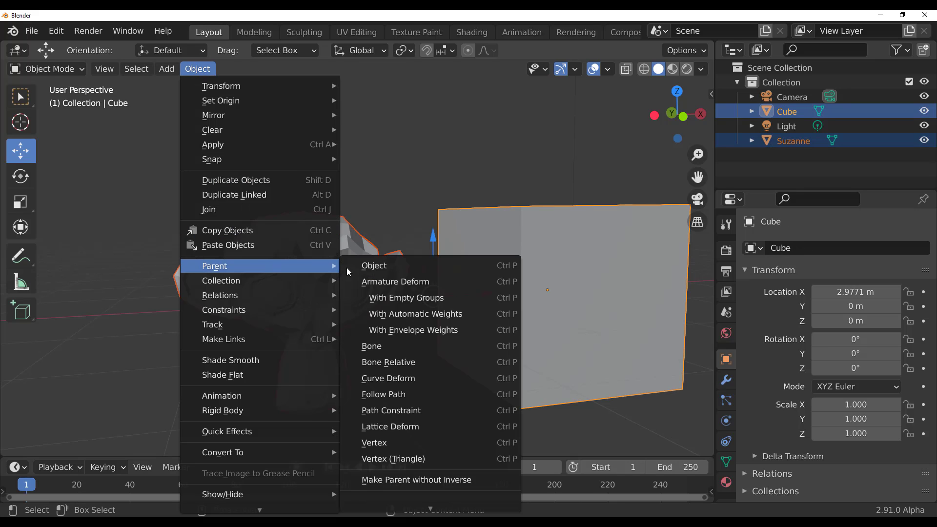
click(378, 264)
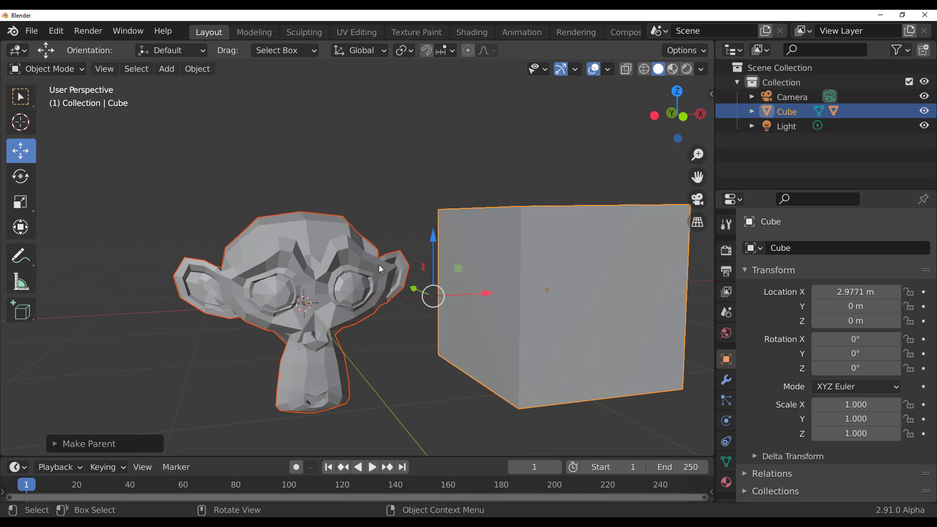
click(752, 113)
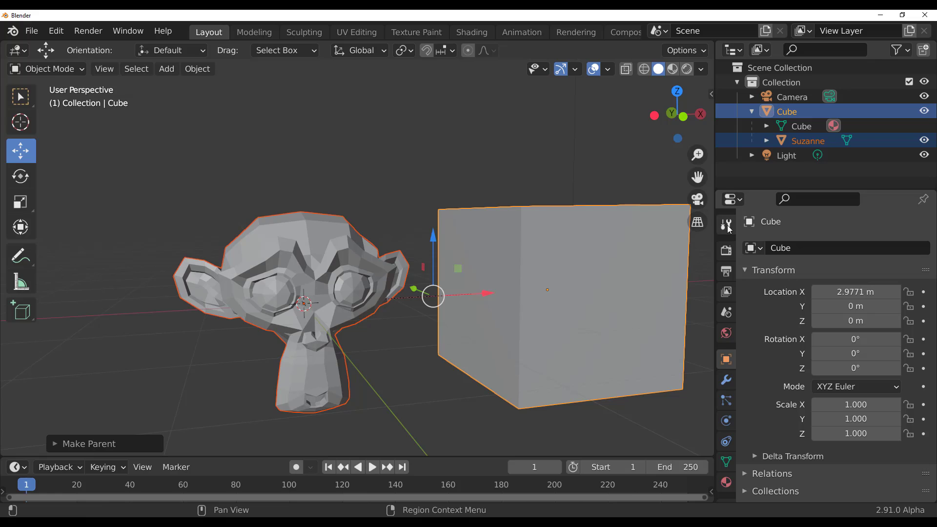
click(814, 200)
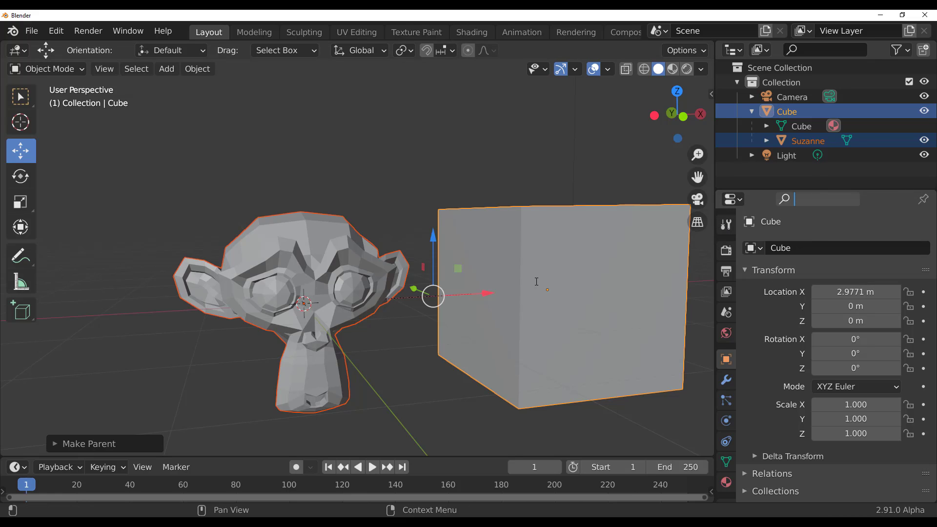
scroll(506, 201, down, 3)
middle_drag(505, 201, 535, 236)
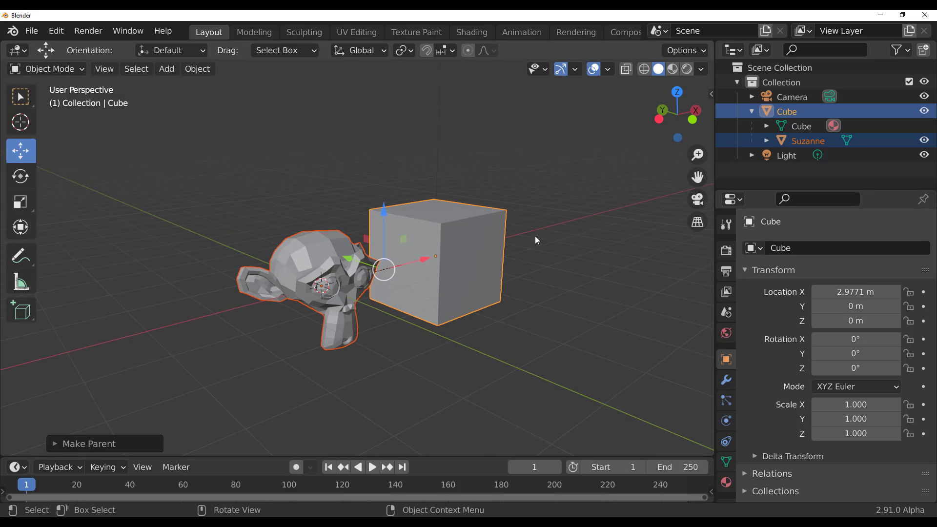
scroll(501, 234, up, 4)
middle_drag(560, 269, 511, 307)
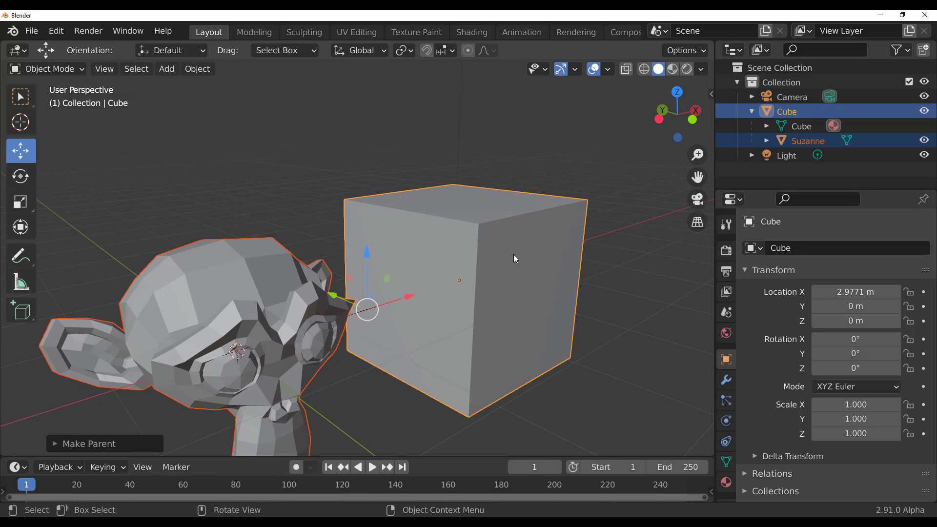
Select only the cube and view its material properties and its modifier properties
click(548, 152)
scroll(517, 260, down, 2)
click(456, 276)
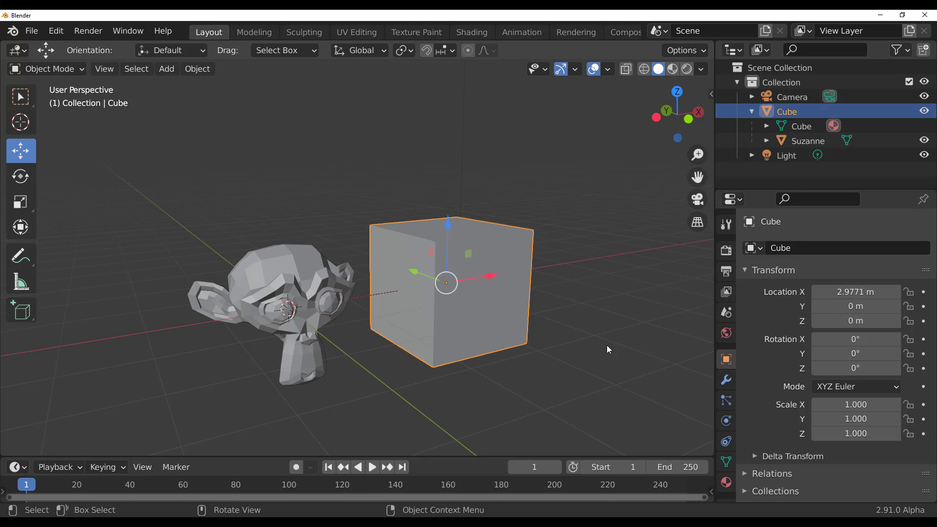
click(726, 482)
click(543, 223)
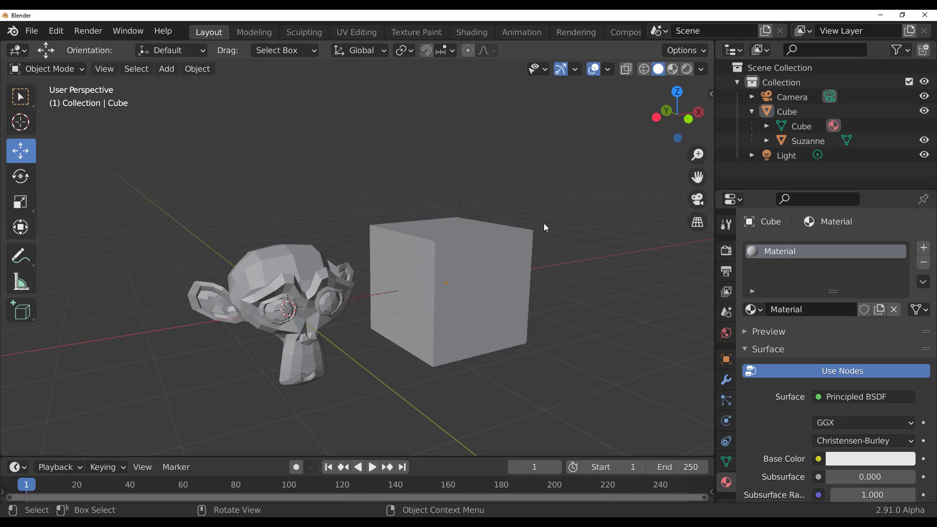
middle_drag(544, 223, 479, 323)
scroll(481, 326, up, 4)
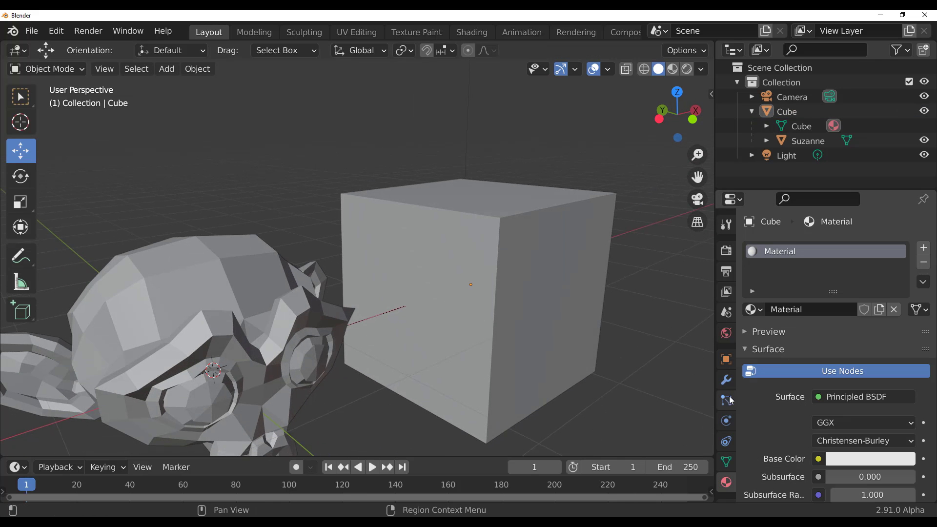
click(724, 380)
scroll(432, 306, down, 4)
middle_drag(431, 306, 418, 299)
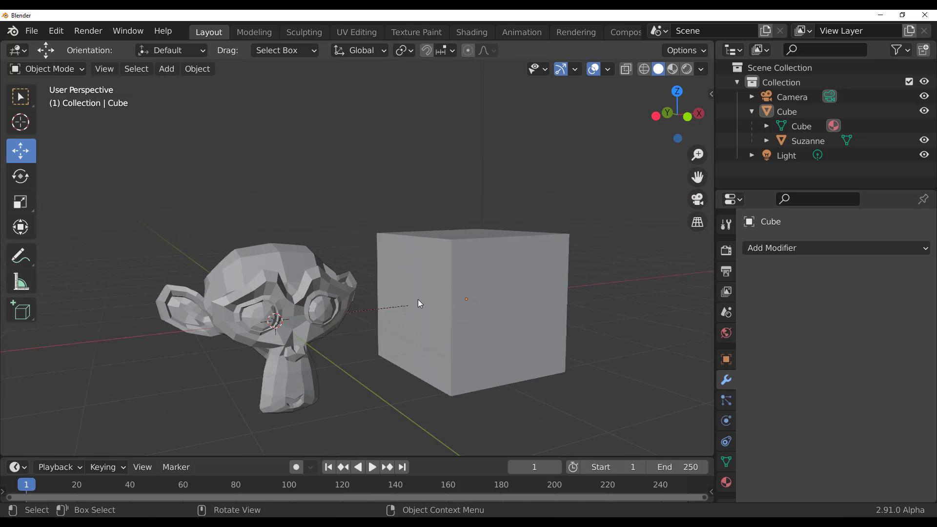
Search the properties editor for "color" and show the matching output settings
scroll(478, 329, up, 3)
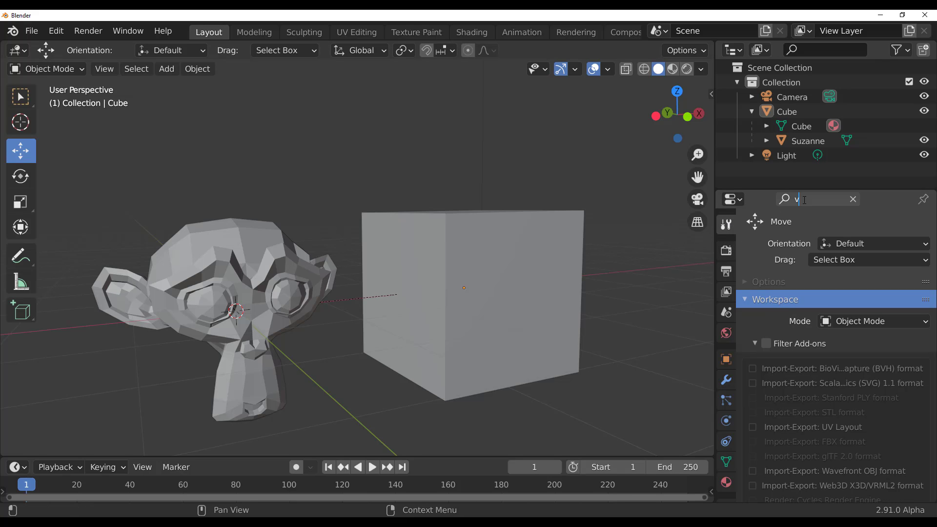
key(BackSpace)
text(color)
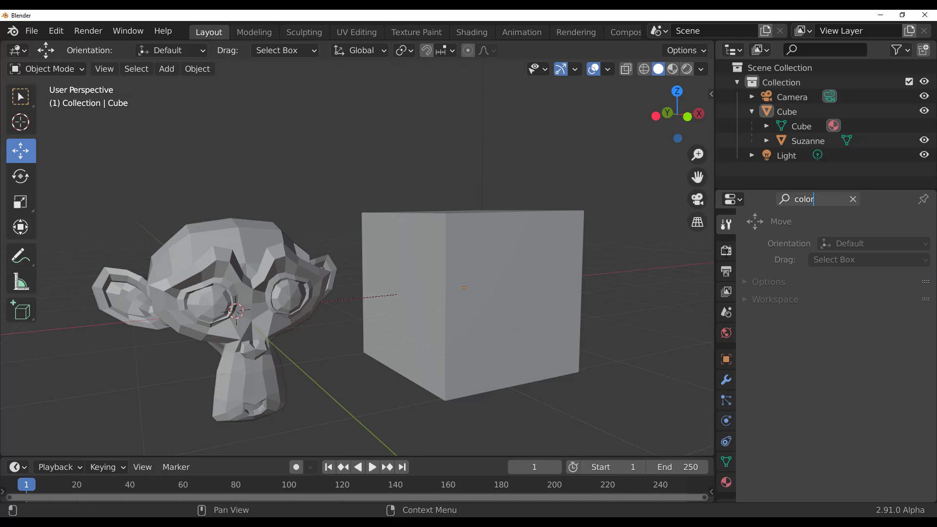
click(726, 272)
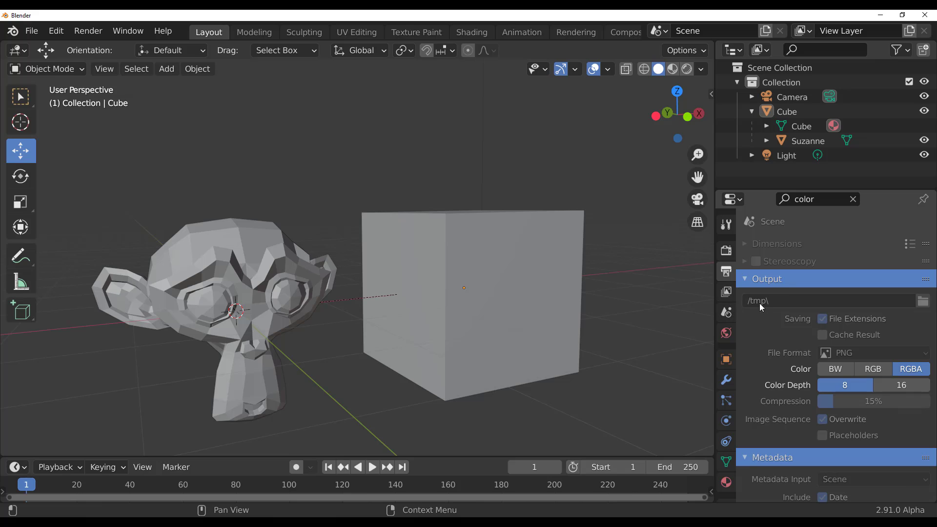
Examine the settings matching the "color" search in the view layer, output, scene, modifier and material properties
click(727, 292)
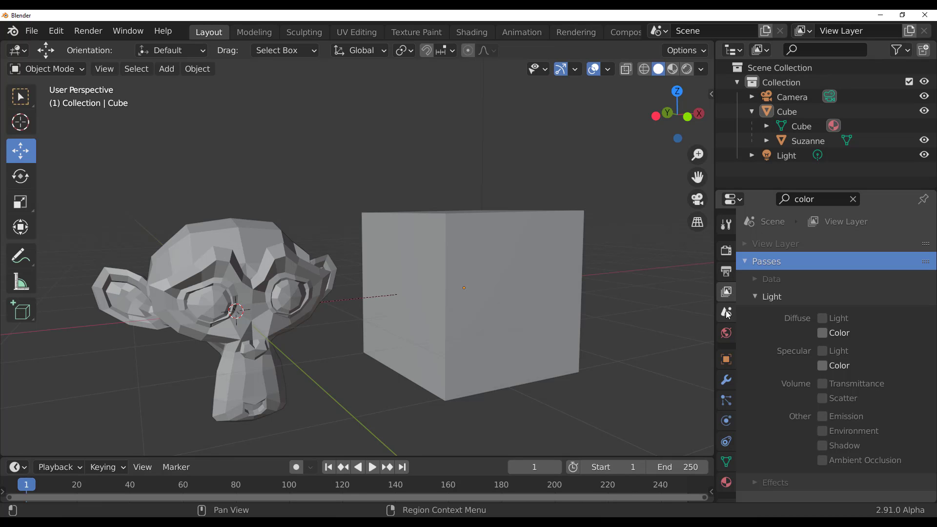
click(725, 272)
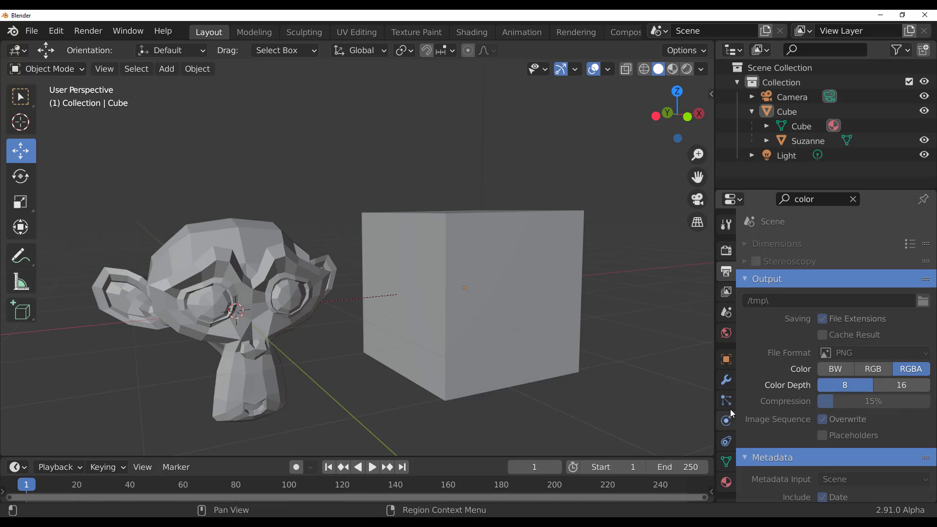
scroll(794, 405, down, 6)
scroll(767, 397, down, 5)
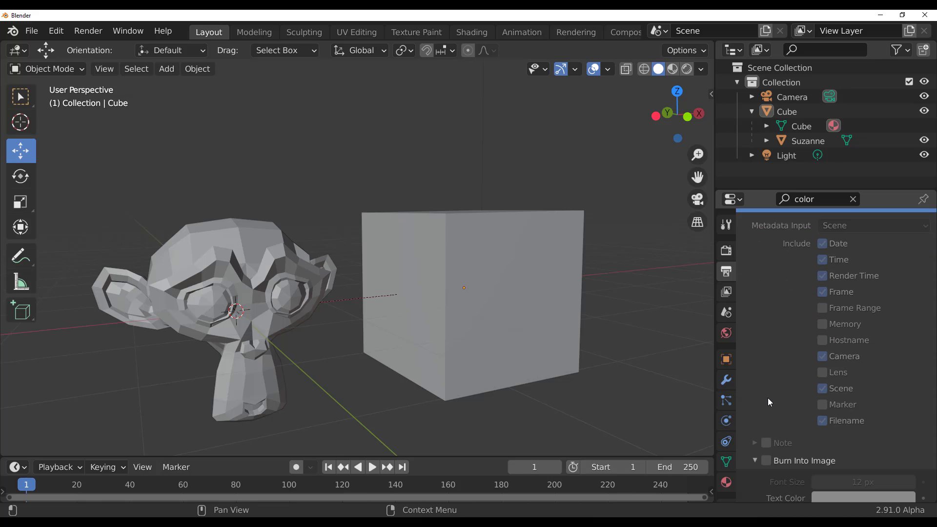
click(727, 300)
click(723, 314)
click(726, 295)
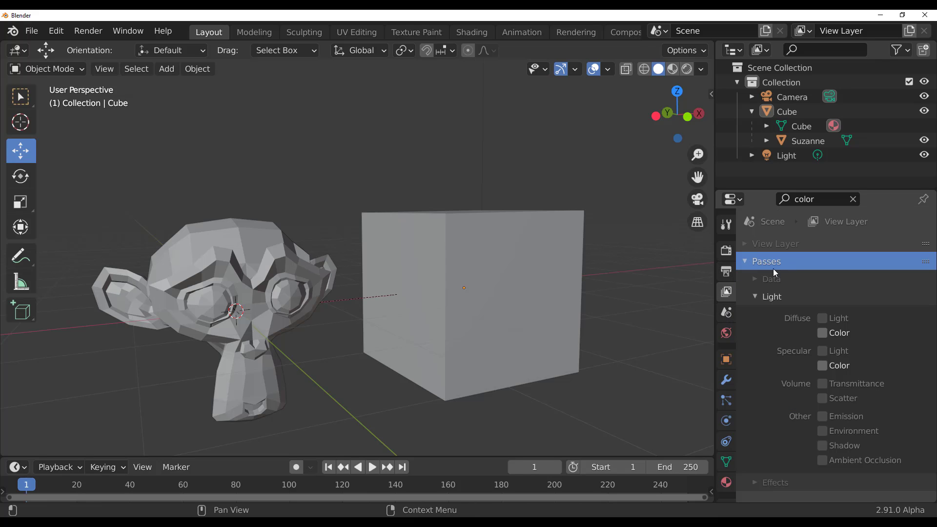
click(726, 380)
click(727, 482)
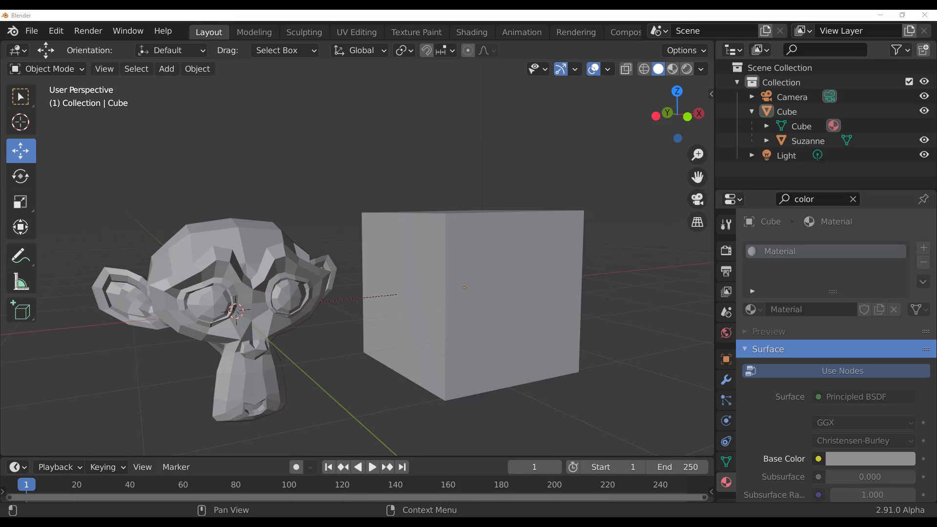
Start a new General file and delete the default cube
middle_drag(537, 273, 315, 268)
click(31, 30)
mouse_move(53, 46)
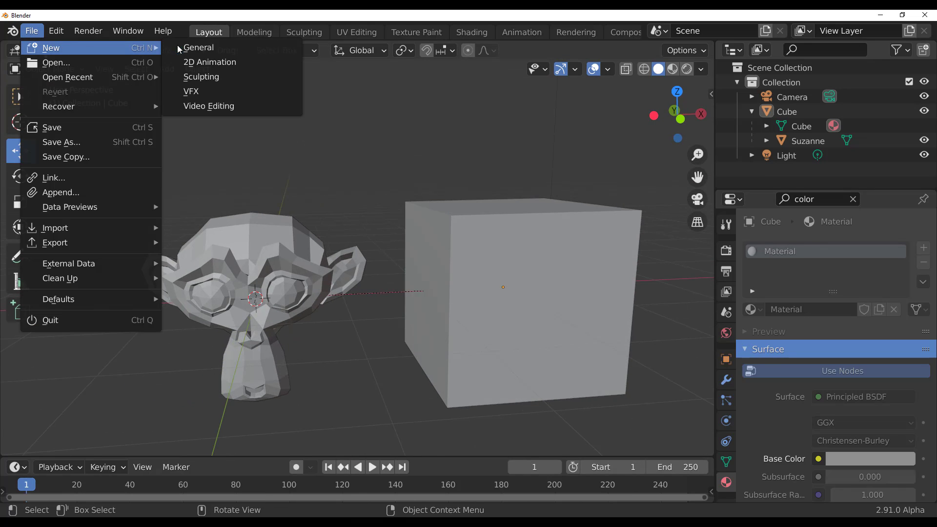
click(192, 47)
click(496, 293)
key(Delete)
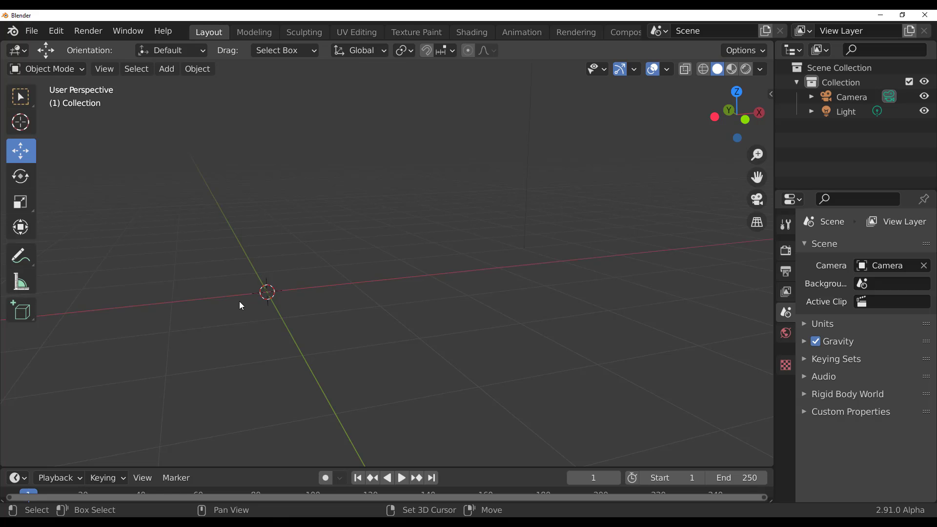
Add a monkey mesh and use Repeat Last three times to add three more at the same spot
key(shift+a)
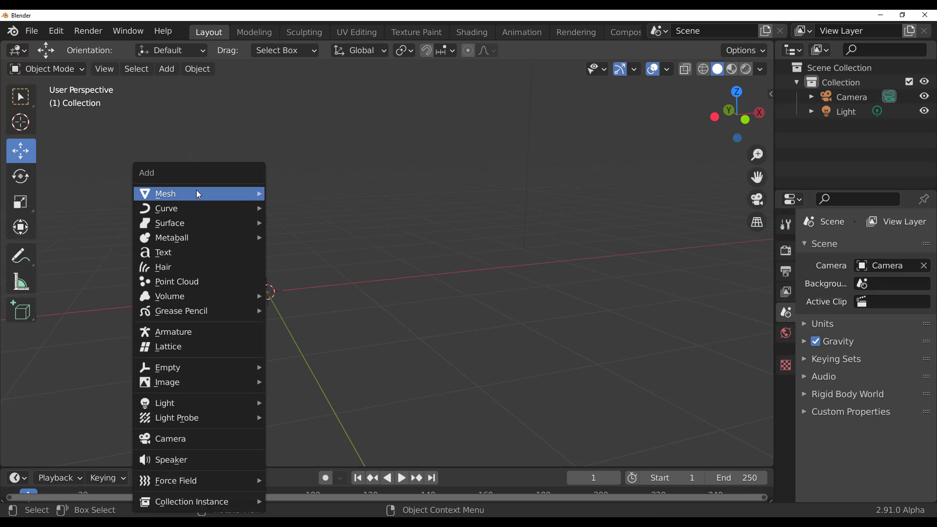
mouse_move(196, 191)
click(329, 329)
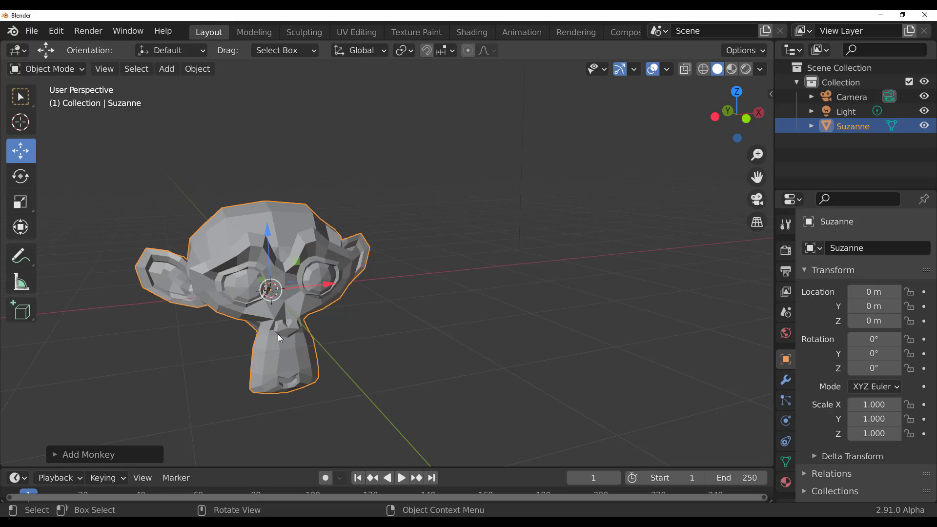
key(shift)
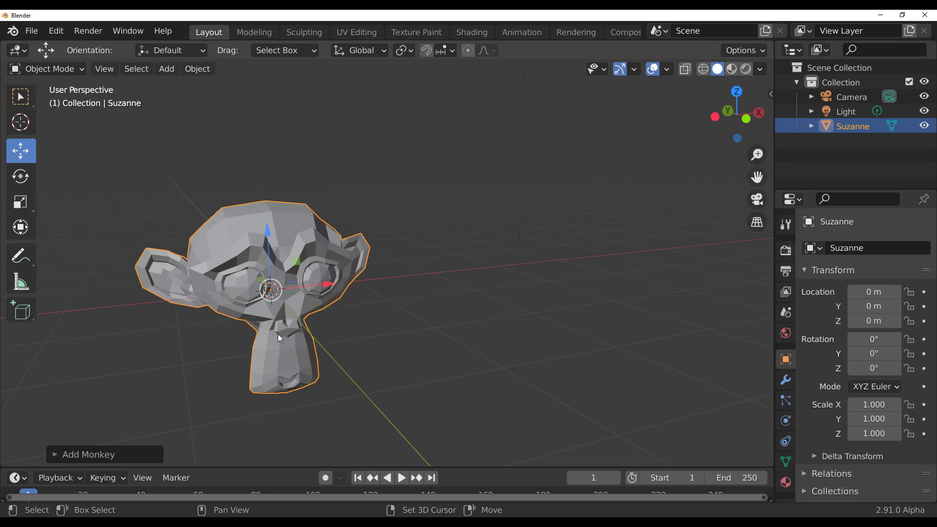
key(shift+r)
key(shift+r)
key(shift+r)
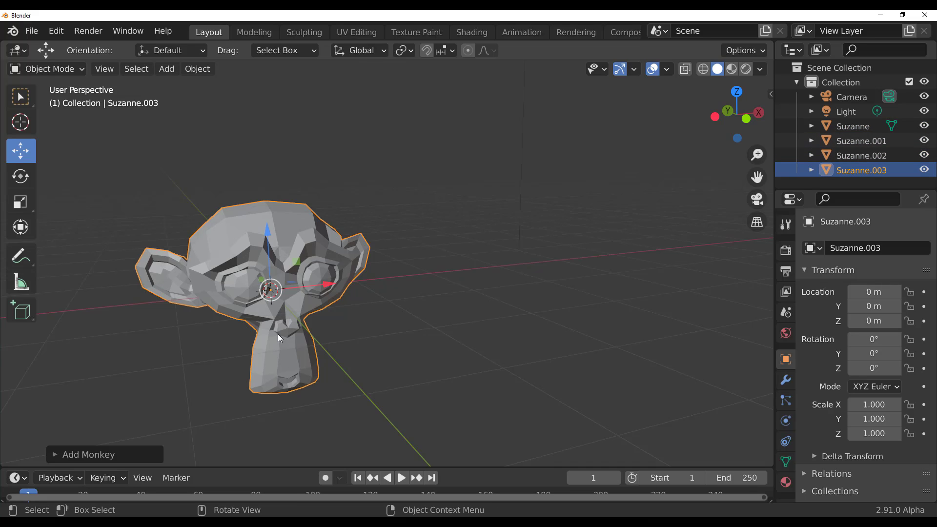
Move two of the stacked monkeys along the X axis to form a row, placing the middle one at about 2.26 m
key(g)
key(x)
click(667, 288)
click(236, 282)
key(g)
key(x)
click(517, 286)
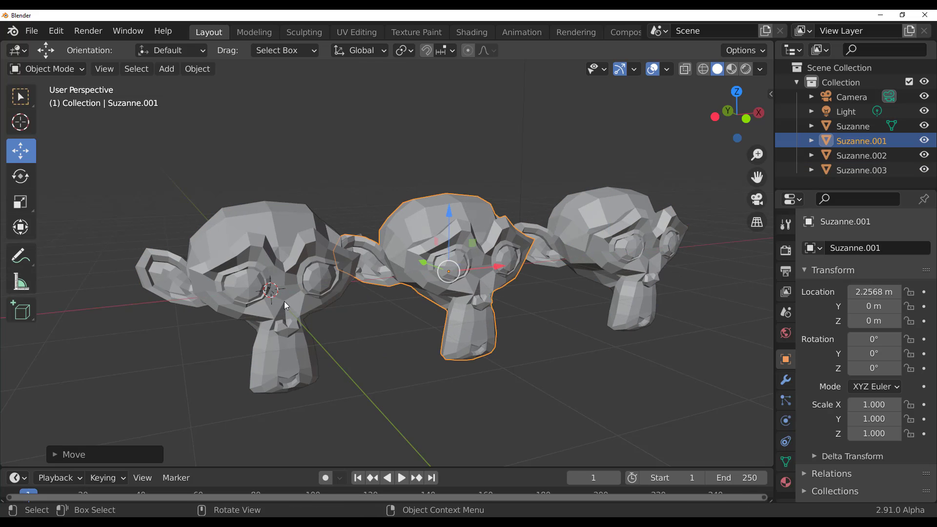
Box-select the whole row of monkeys together with the light and delete them
click(285, 300)
drag(689, 175, 226, 389)
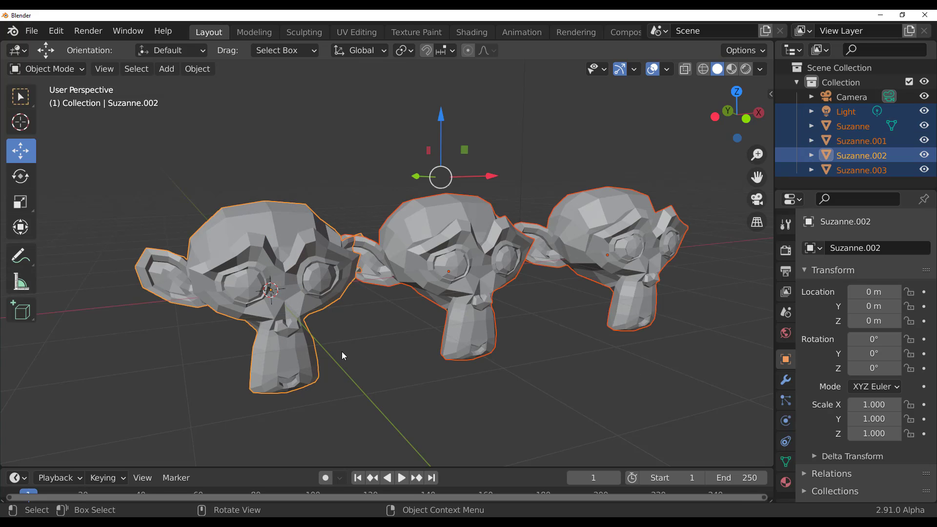
key(Delete)
Look up the Repeat Last shortcut by searching the keymap preferences for "repea", and close the preferences
click(58, 36)
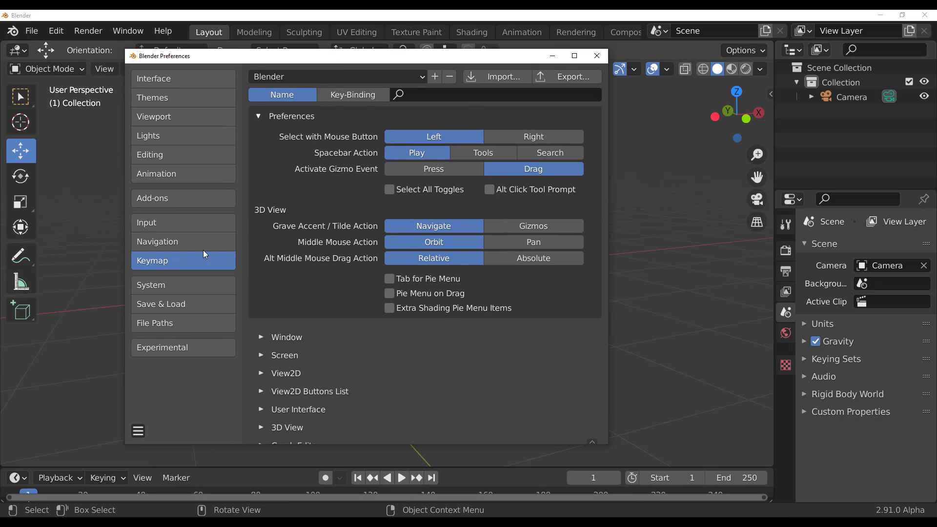
click(458, 98)
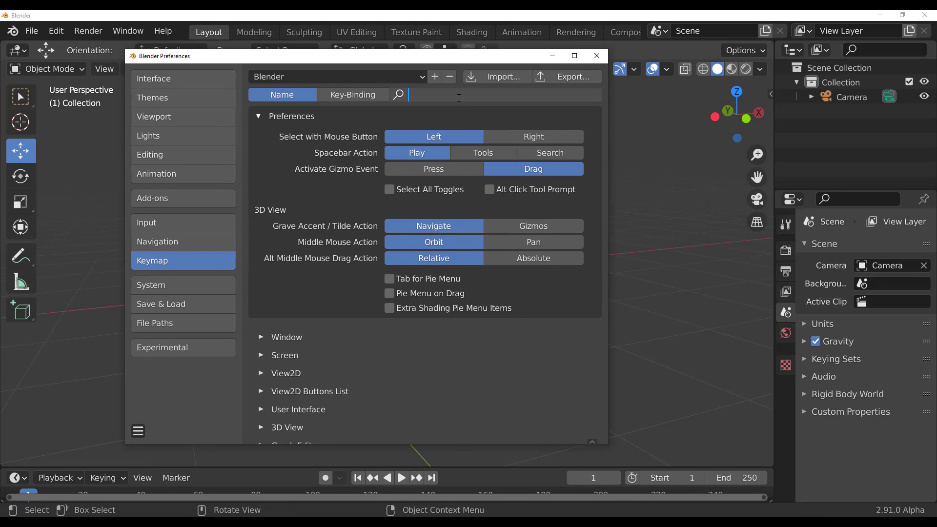
text(repea)
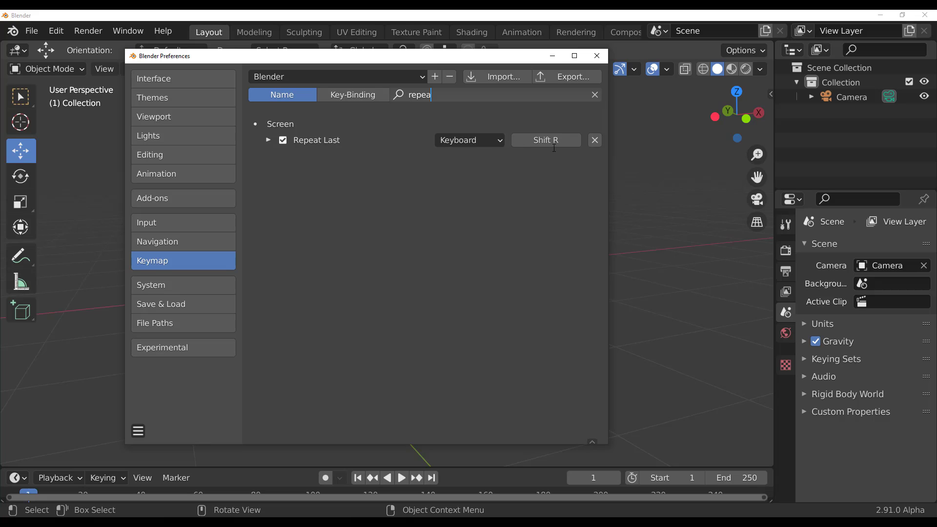
click(596, 55)
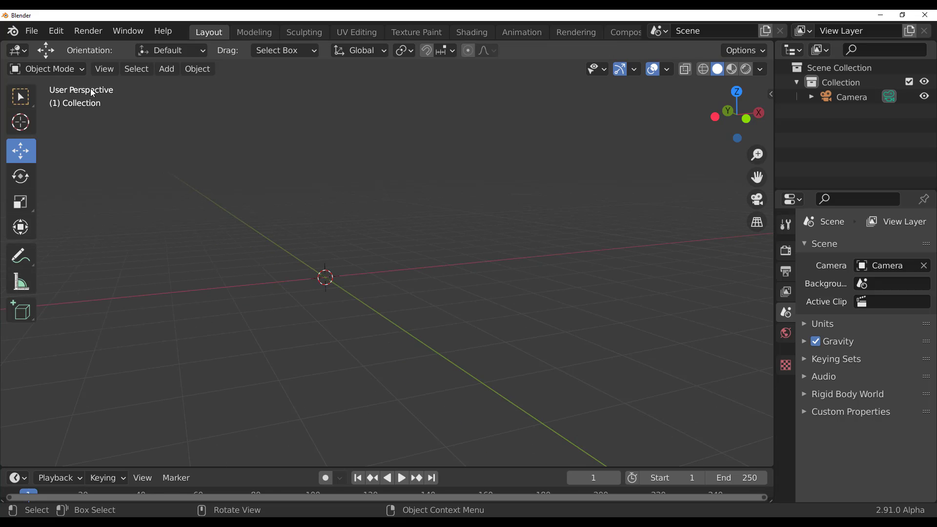
Add a smooth monkey mesh and an empty volume object at the world origin
key(shift+a)
mouse_move(227, 192)
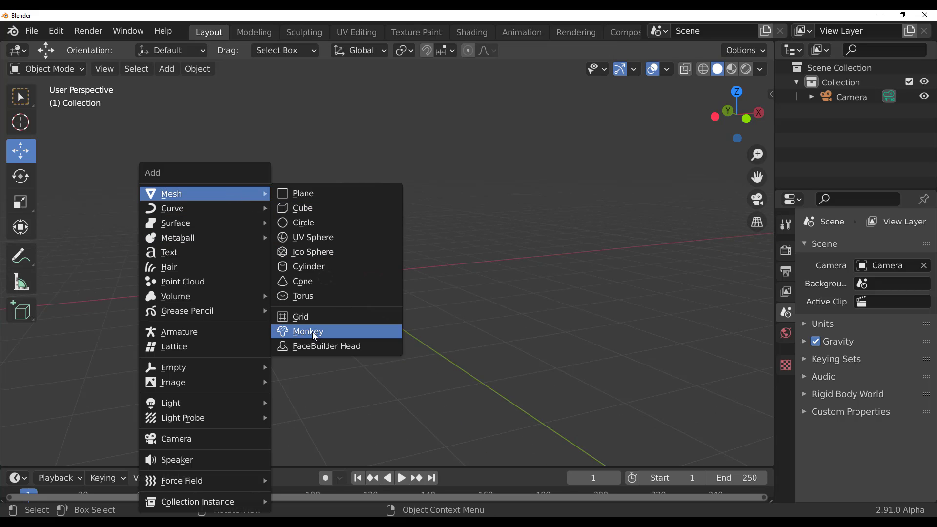
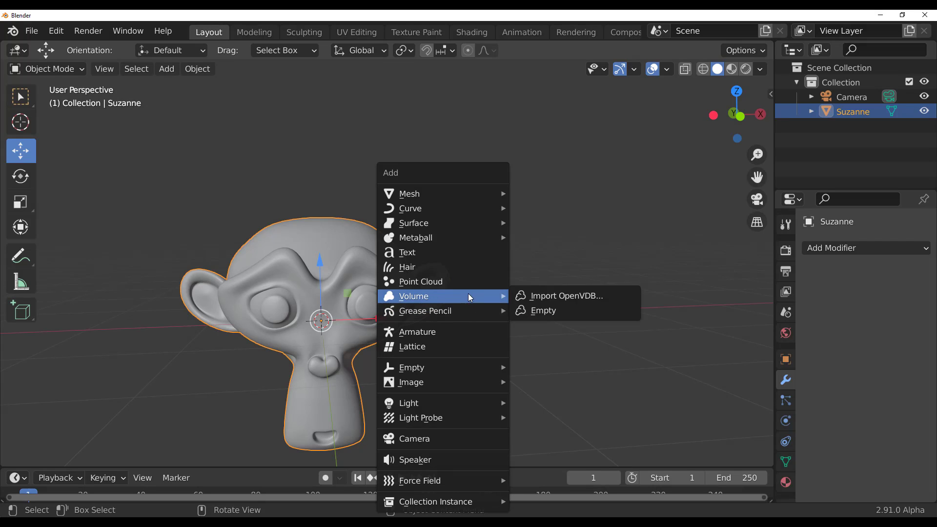
click(550, 312)
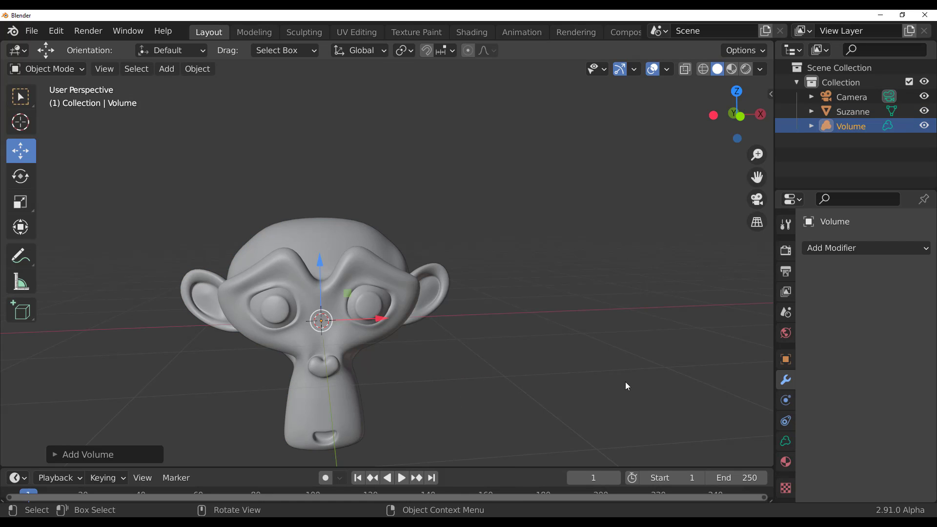
Add a Mesh to Volume modifier to the volume with Suzanne as its object, and widen the properties editor
shift+scroll(589, 364, down, 3)
click(847, 249)
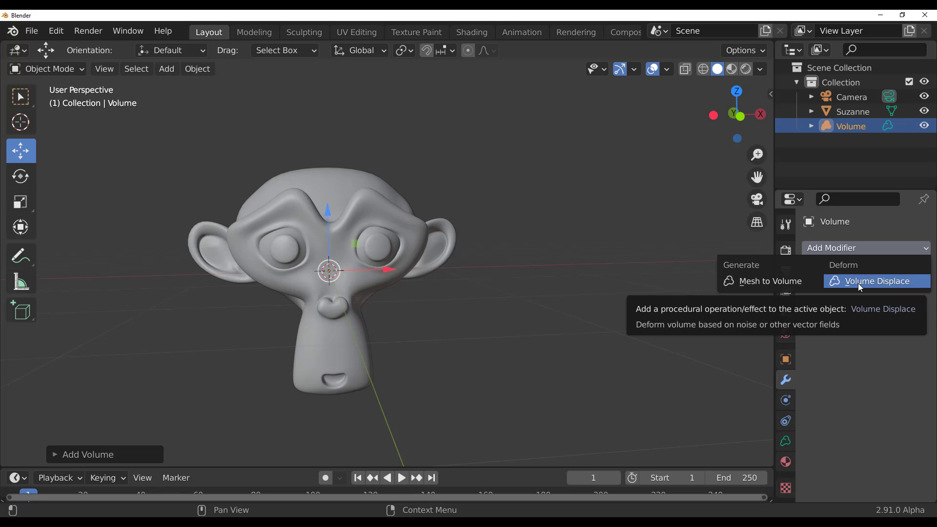
click(766, 280)
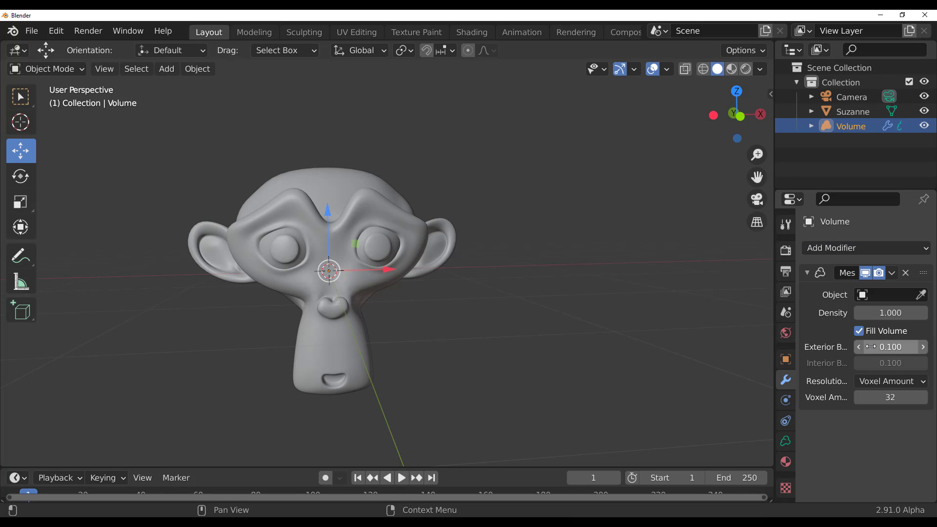
click(920, 295)
click(312, 228)
middle_drag(396, 278, 435, 349)
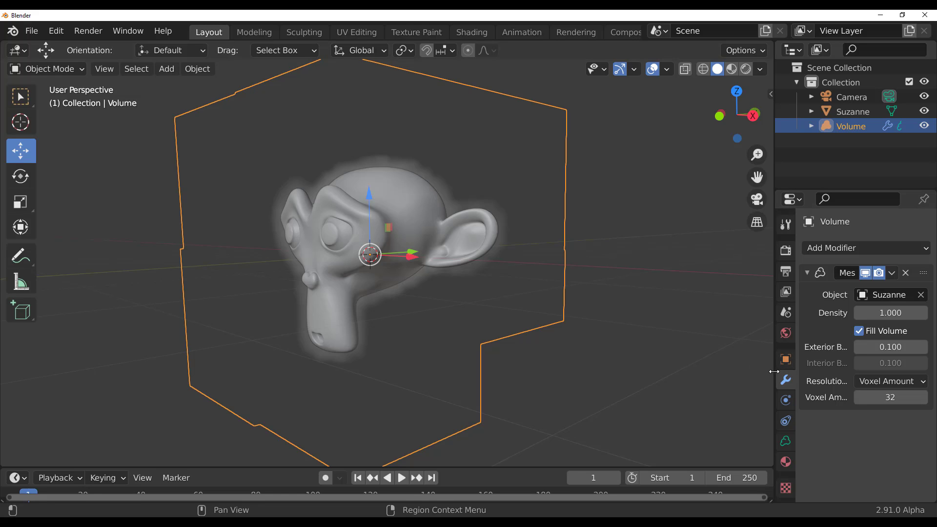
drag(774, 371, 682, 369)
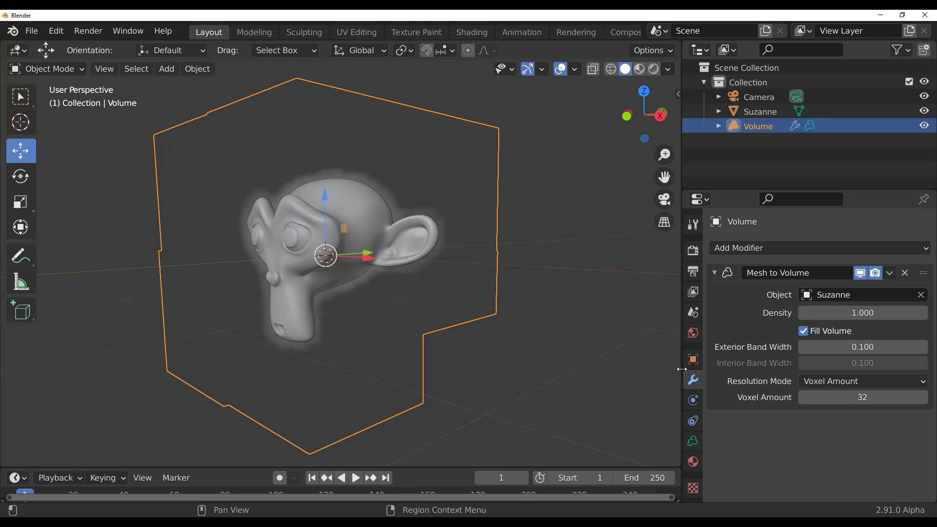
Reselect the volume object and hide Suzanne in the viewport
click(515, 452)
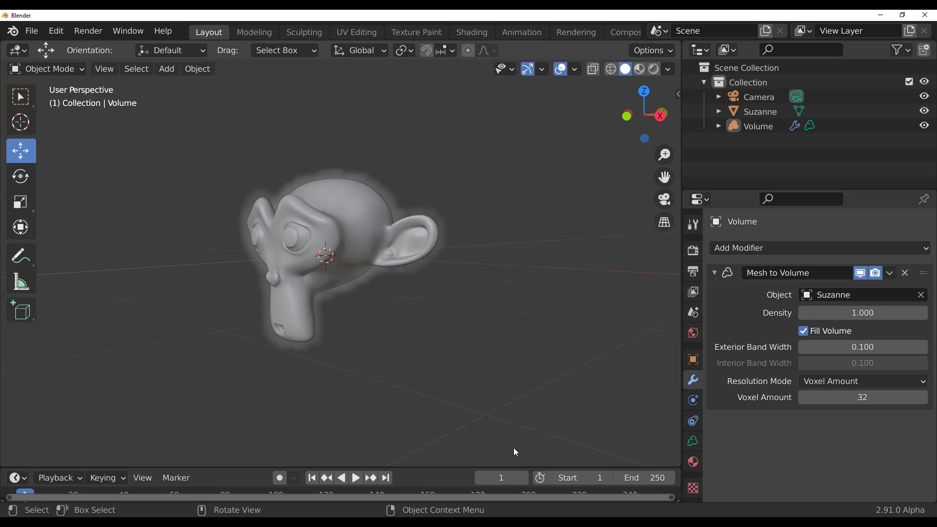
click(361, 225)
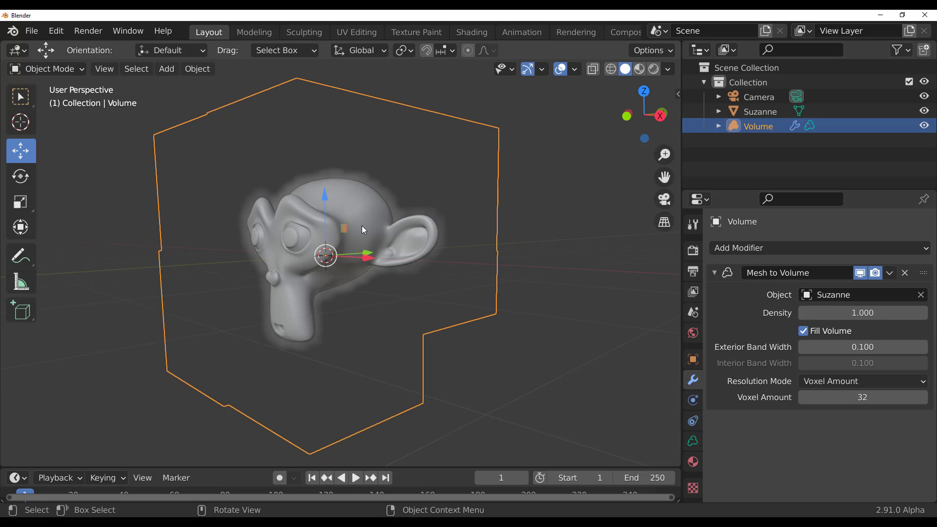
click(924, 112)
middle_drag(535, 368, 481, 382)
scroll(480, 382, up, 6)
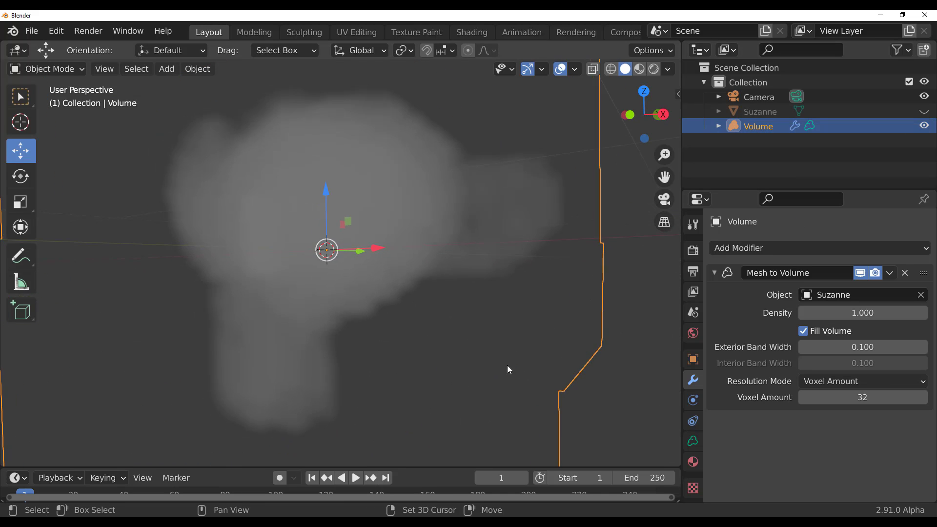
Add a Volume Displace modifier to the volume beneath Mesh to Volume
click(909, 251)
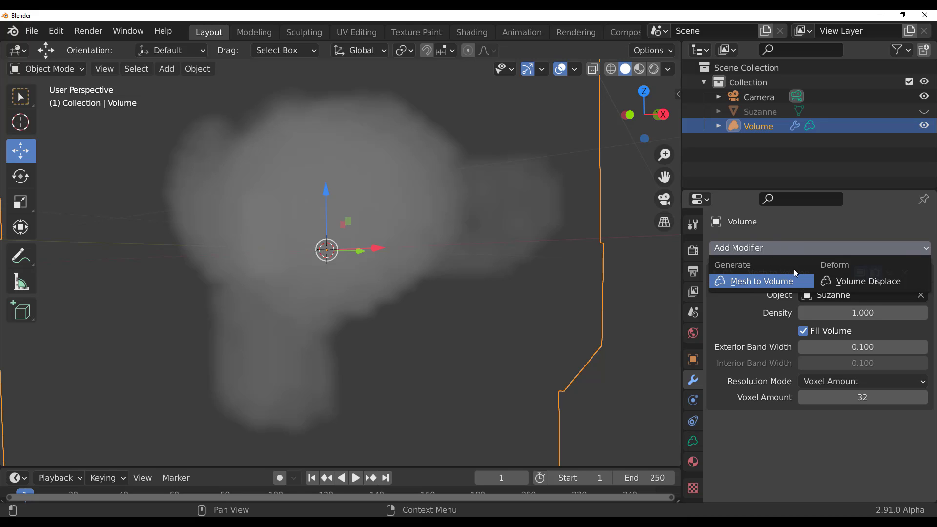
click(857, 285)
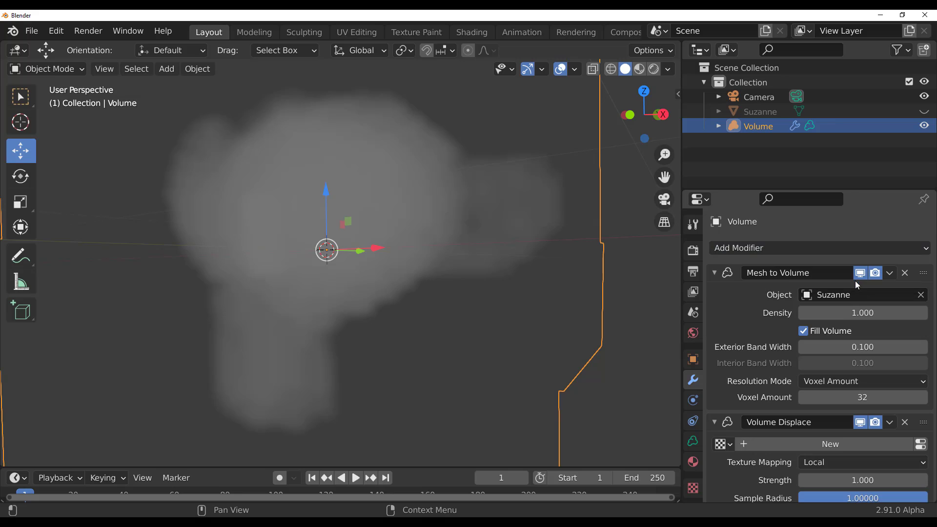
scroll(731, 473, down, 3)
scroll(379, 308, down, 6)
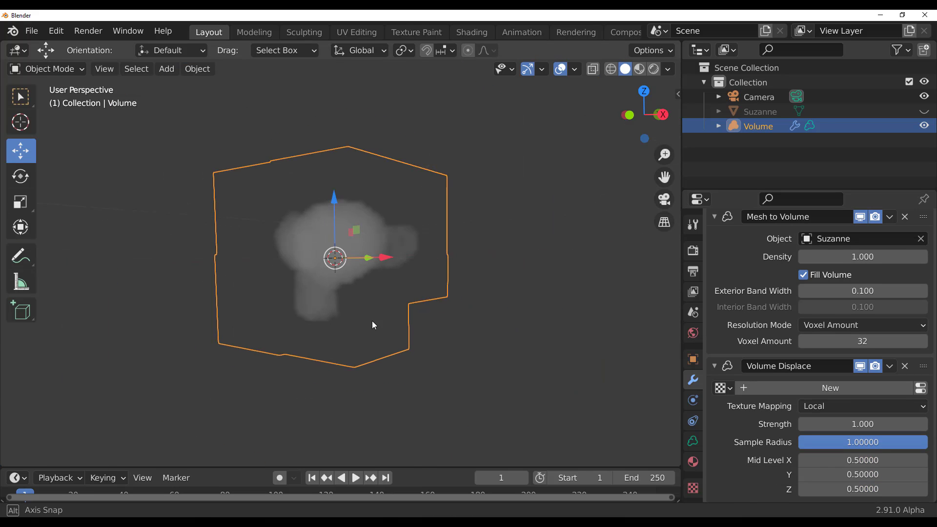
scroll(368, 325, up, 1)
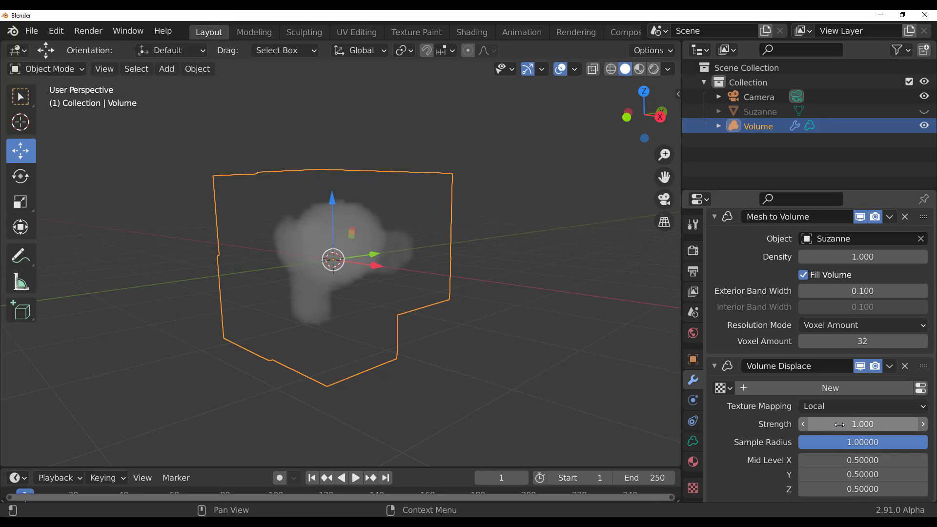
Try a strength of -1.7 on the Volume Displace modifier and set it back to 1
drag(851, 424, 881, 425)
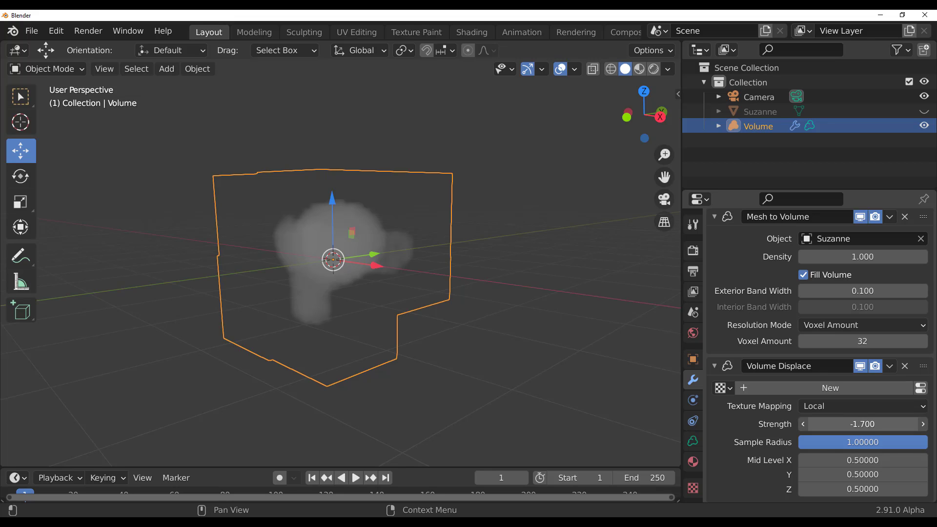
click(862, 424)
text(-1.7)
key(ctrl+a)
text(1)
key(Return)
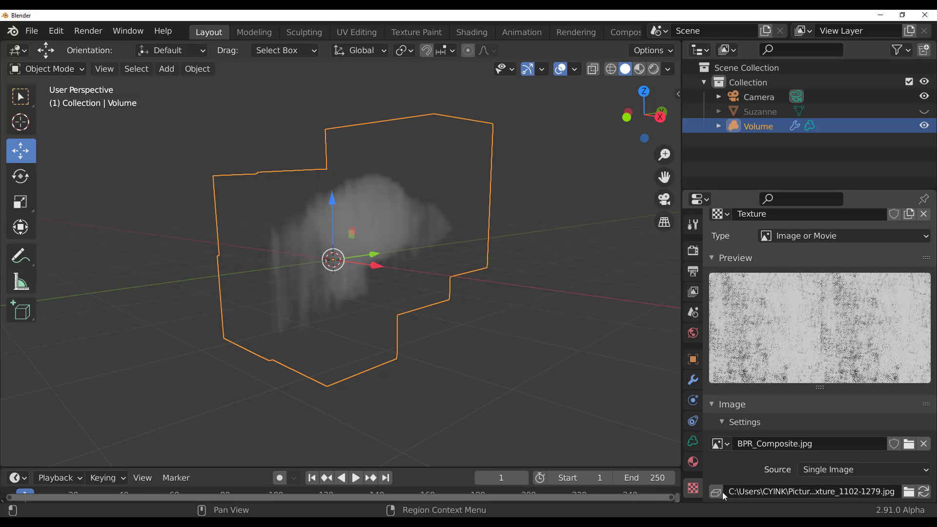
Return to the volume's modifier properties and set the Volume Displace strength to 3.3
click(693, 380)
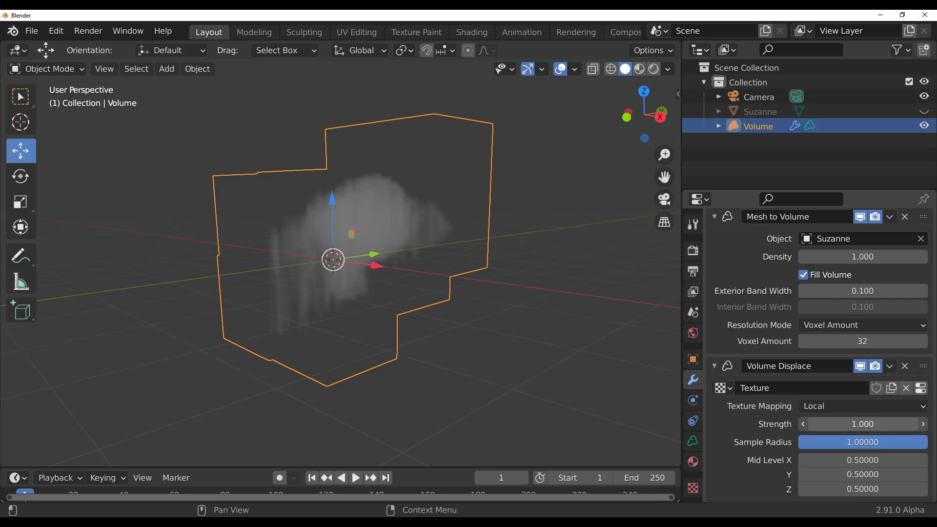
drag(862, 424, 908, 424)
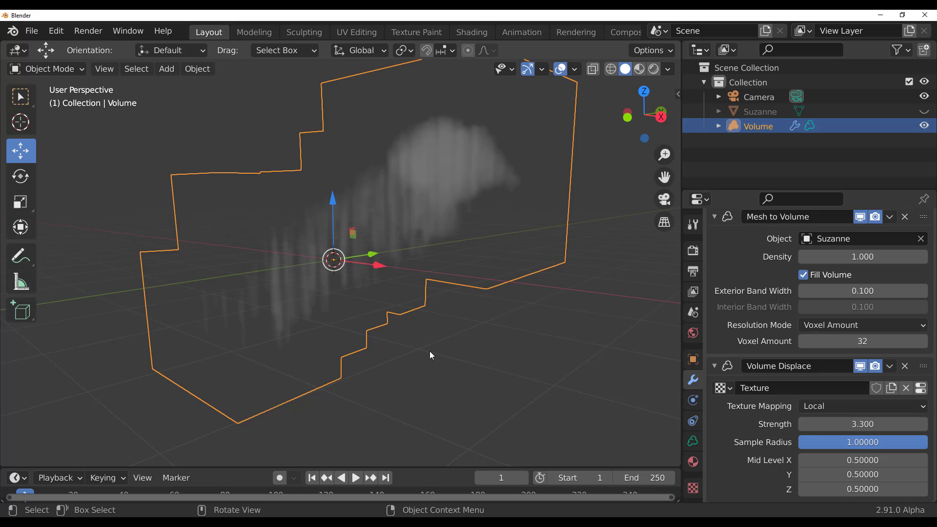
Switch the viewport to rendered shading and set the render engine to Cycles to view the displaced volume
click(654, 70)
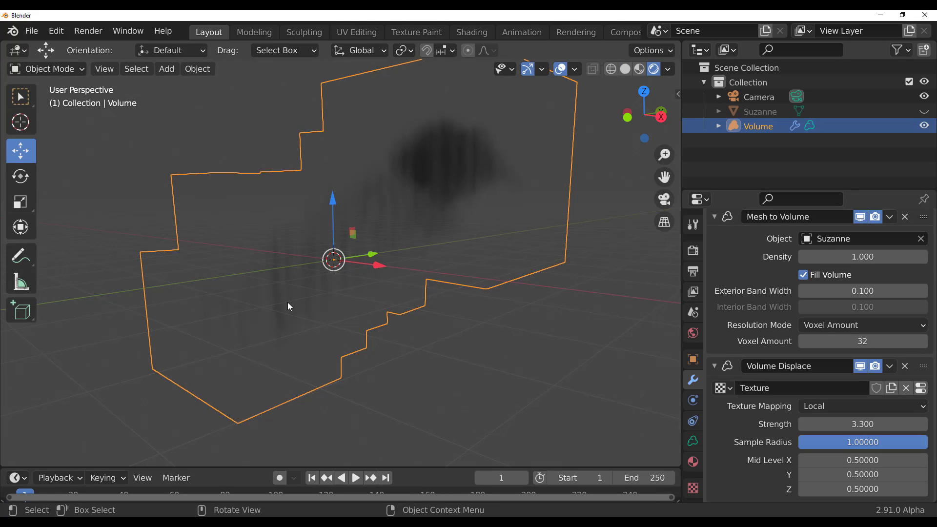
click(693, 223)
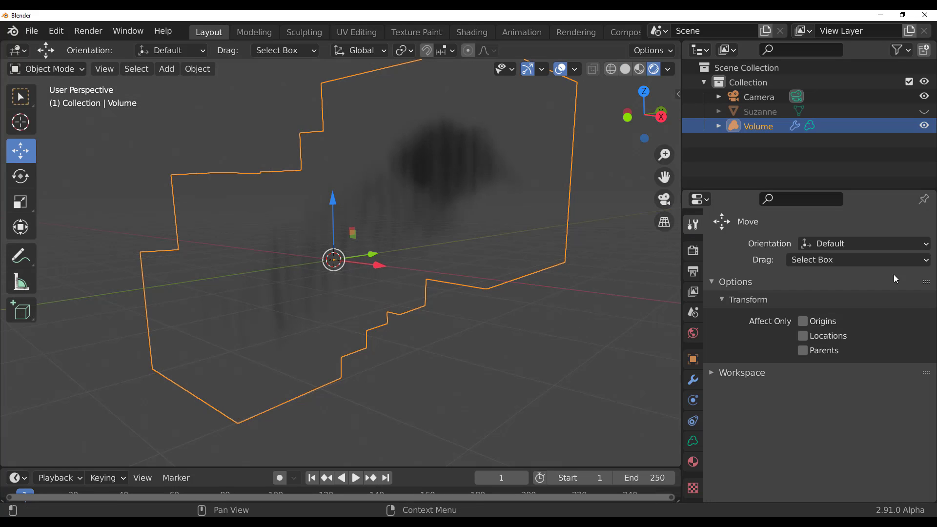
click(693, 251)
middle_drag(498, 294, 531, 280)
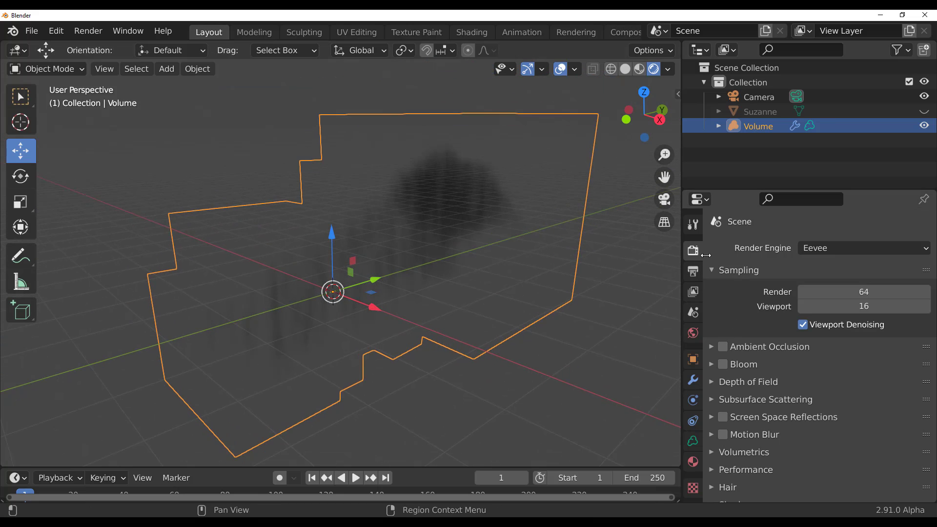
click(868, 247)
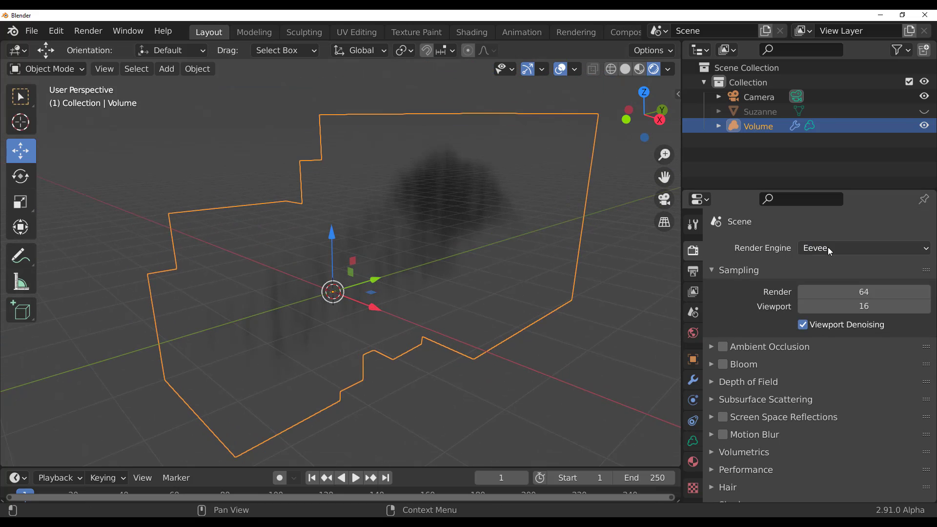
click(827, 247)
click(821, 299)
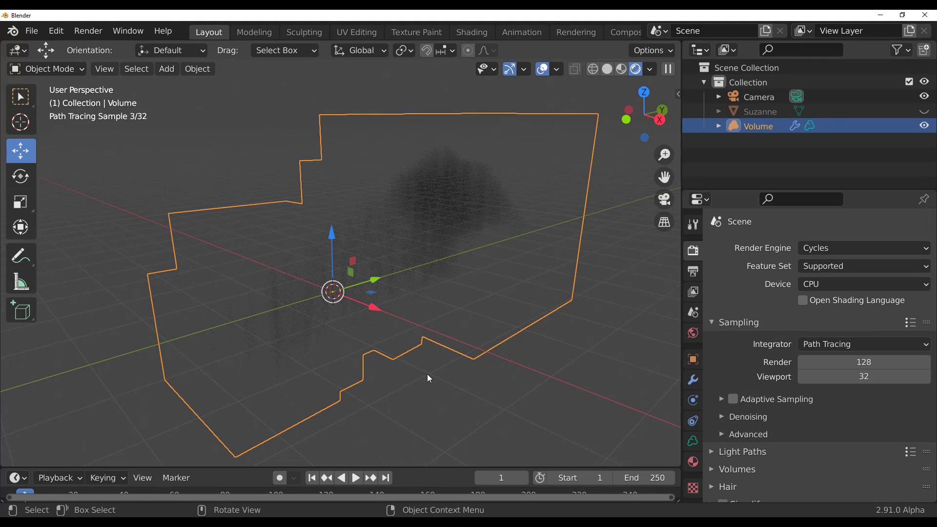
click(692, 224)
mouse_move(638, 233)
middle_down()
mouse_move(221, 317)
mouse_move(484, 290)
mouse_move(289, 245)
mouse_move(345, 324)
mouse_move(361, 318)
middle_up()
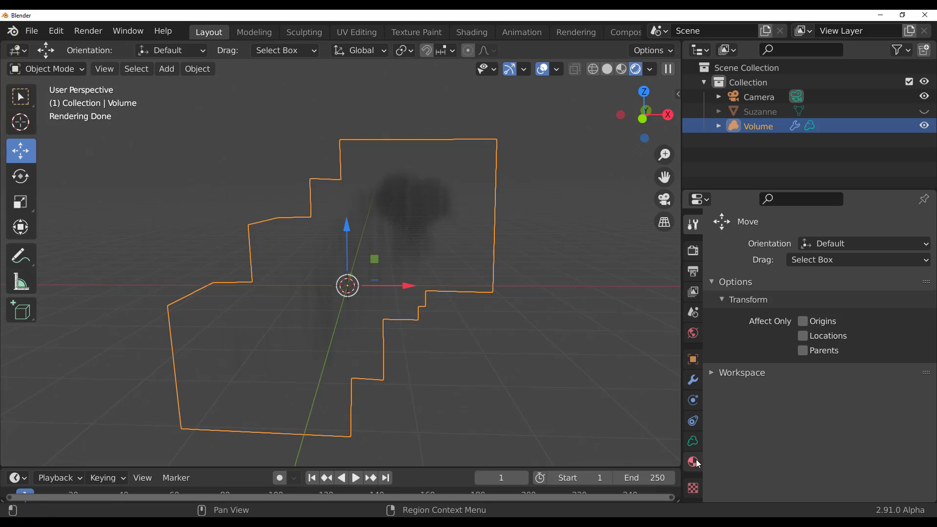
Undo the modifiers on the volume object and unhide Suzanne in the viewport
key(ctrl+z)
mouse_move(348, 315)
middle_down()
mouse_move(280, 327)
mouse_move(320, 227)
mouse_move(422, 346)
mouse_move(434, 339)
middle_up()
click(924, 111)
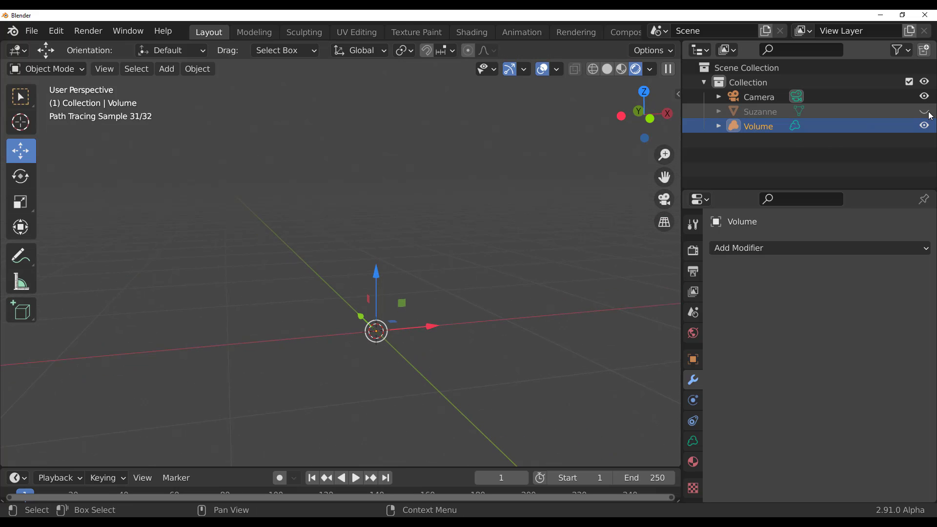
mouse_move(525, 255)
middle_down()
mouse_move(433, 323)
mouse_move(537, 205)
middle_up()
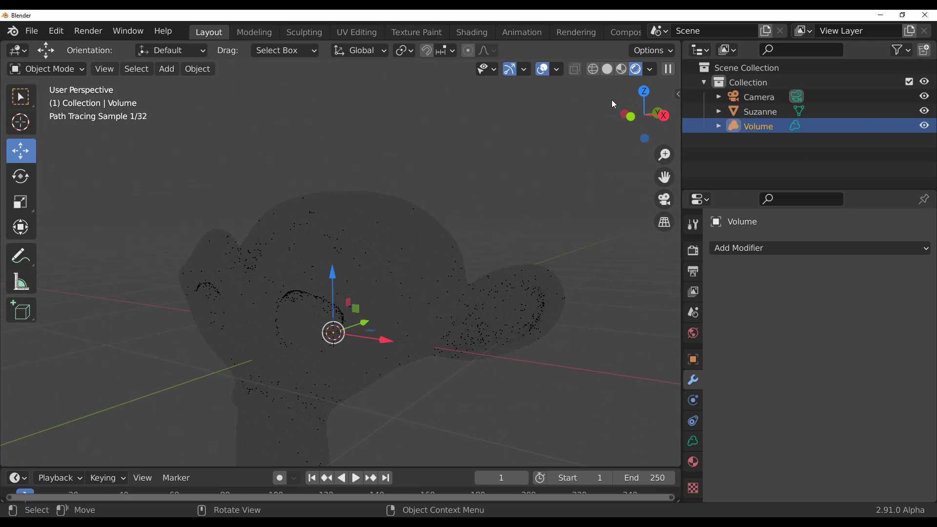
Switch the viewport back to solid shading and bring Suzanne into view
click(606, 70)
scroll(372, 323, down, 5)
shift+middle_drag(372, 324, 454, 287)
scroll(570, 332, up, 5)
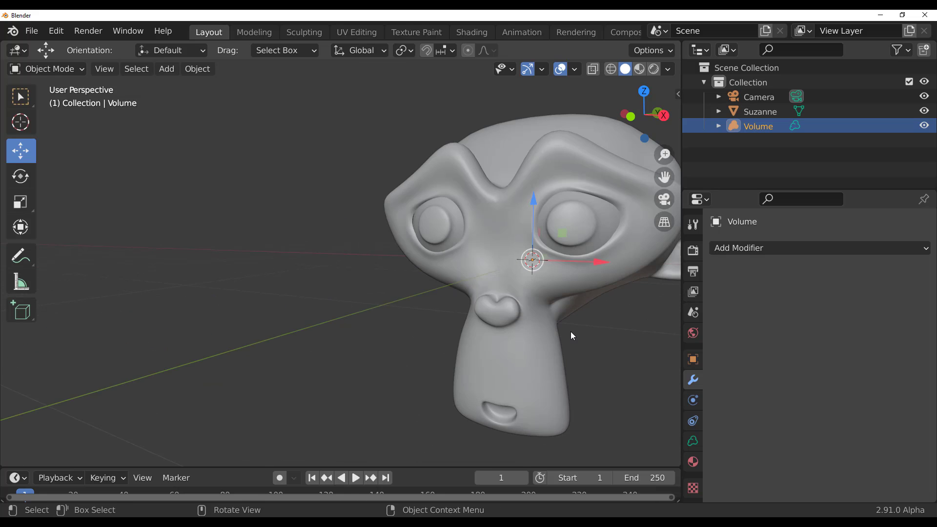
shift+middle_drag(571, 332, 432, 400)
Add a Subdivision Surface modifier to Suzanne and expand its advanced settings
click(400, 332)
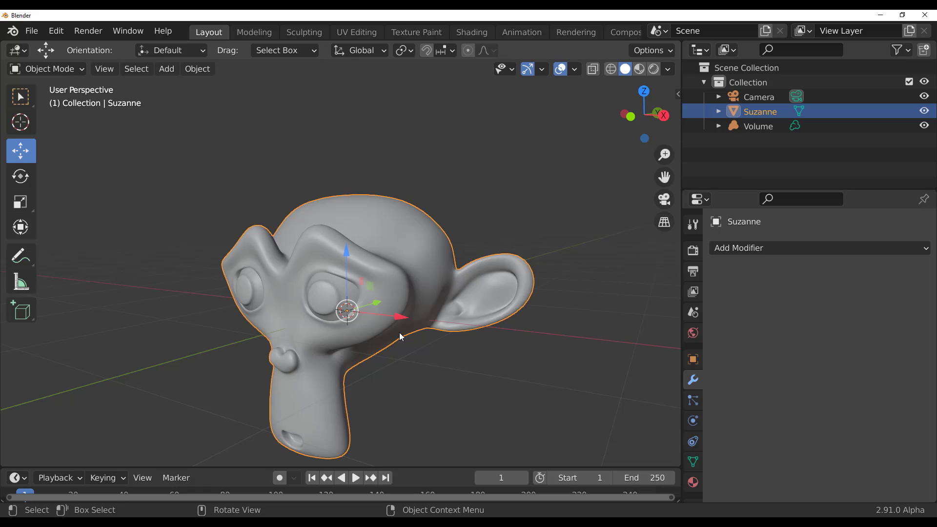
click(756, 248)
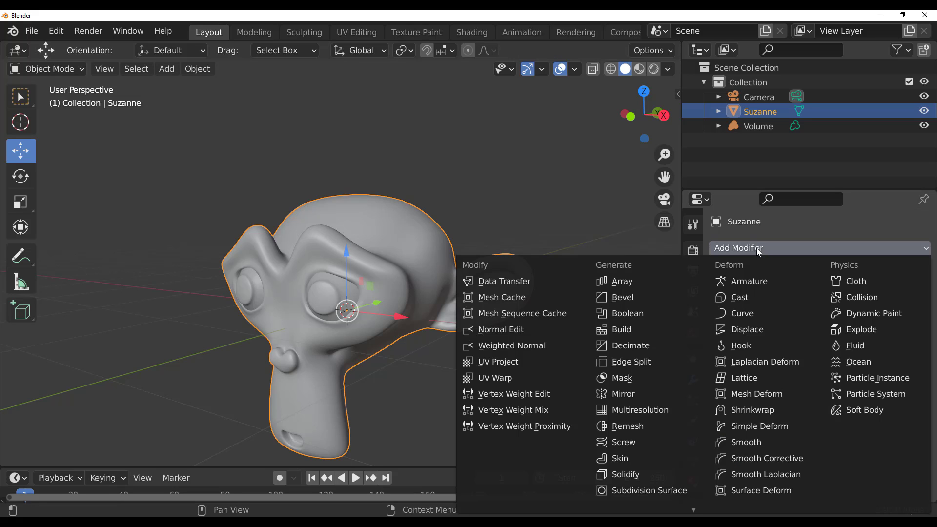
click(630, 491)
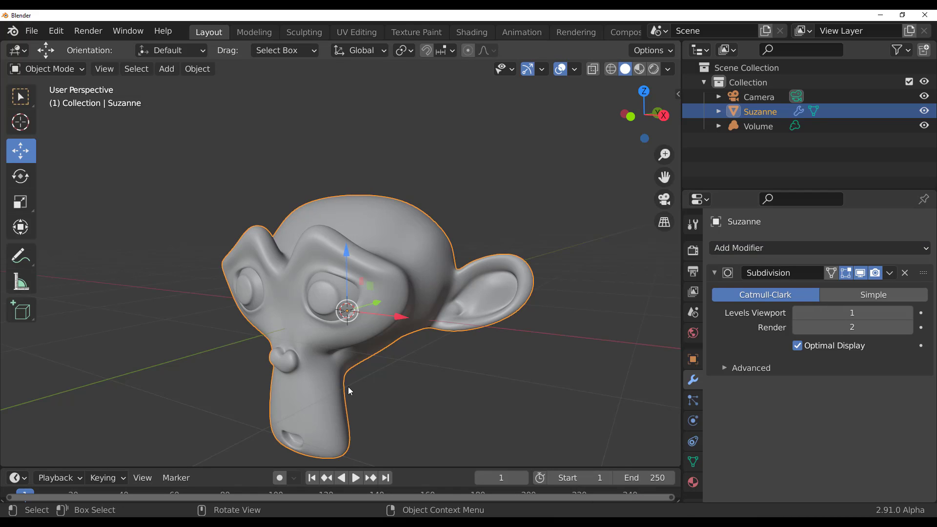
middle_drag(348, 391, 358, 373)
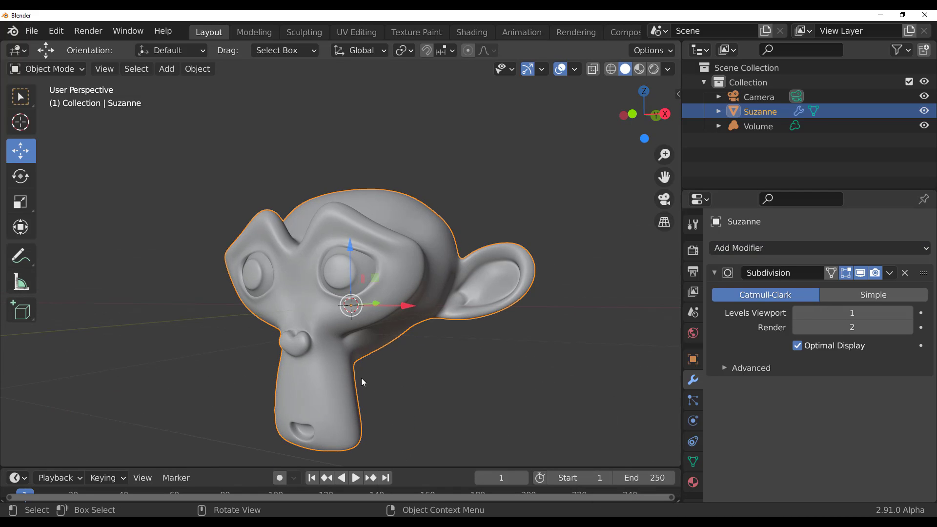
click(724, 368)
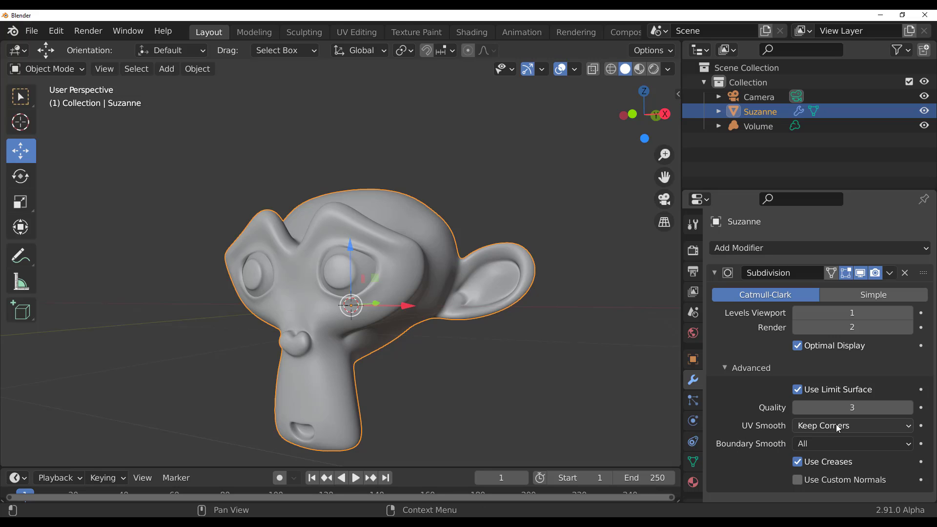
Examine the UV Smooth and Boundary Smooth options of the Subdivision Surface modifier
click(807, 381)
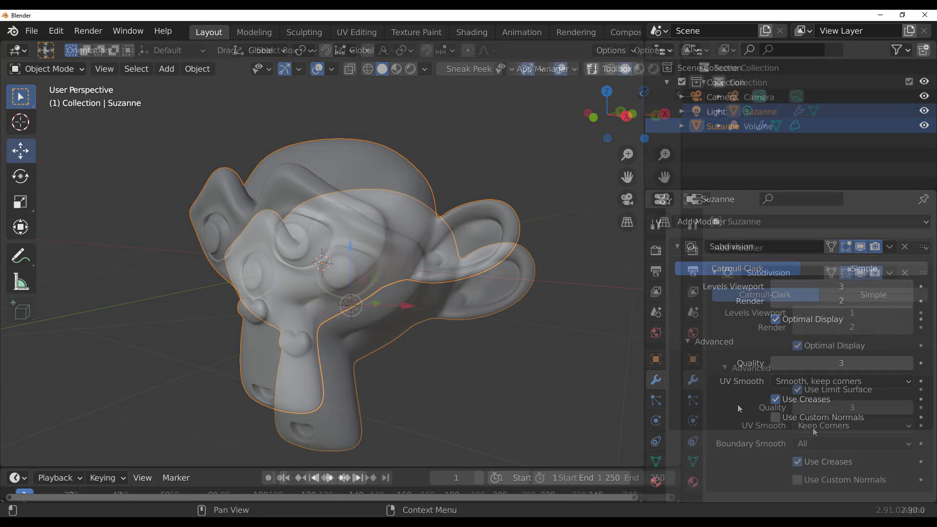
click(812, 427)
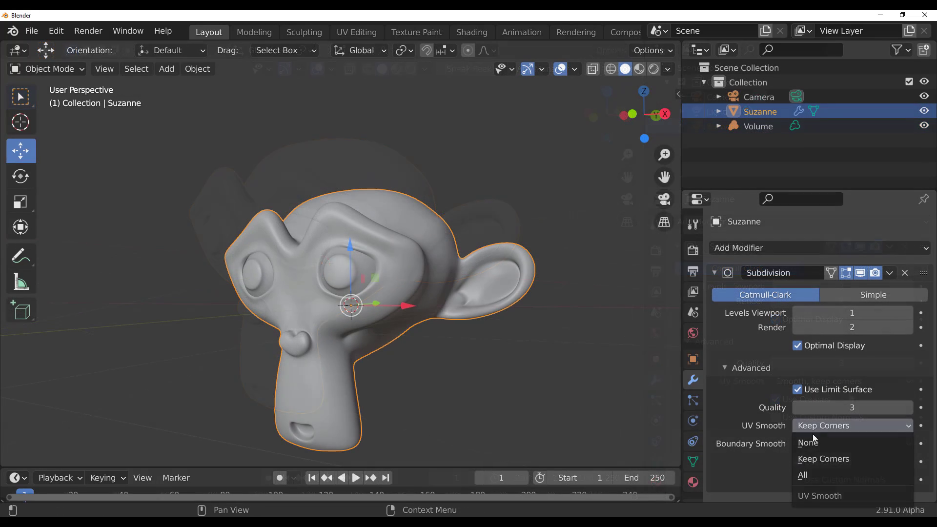
click(802, 476)
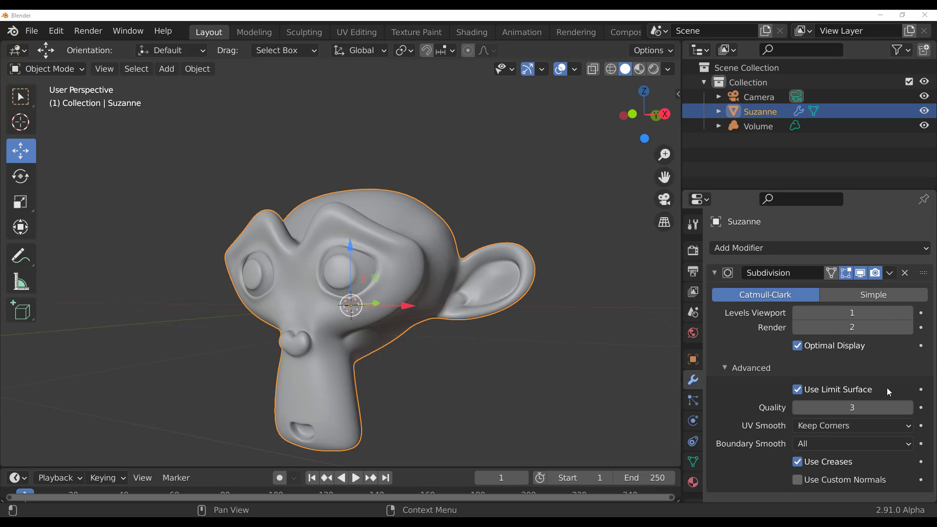
click(840, 444)
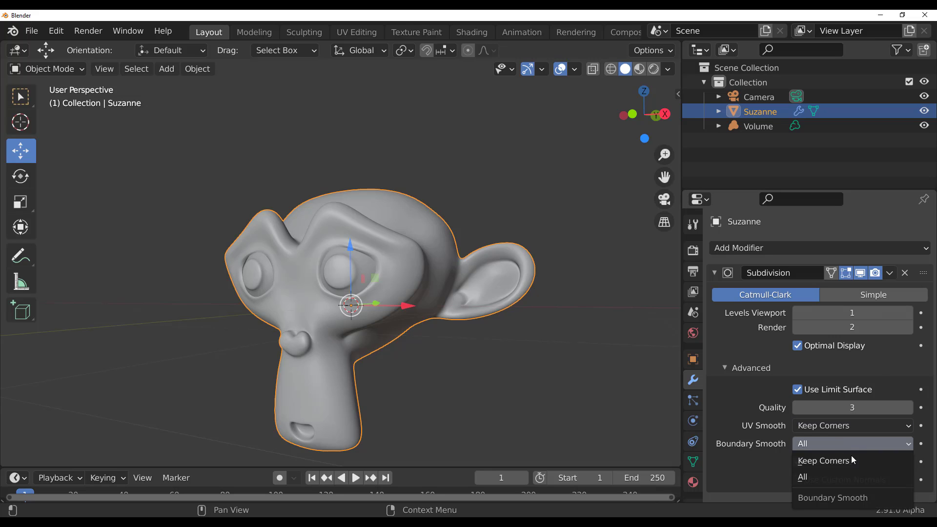
key(Escape)
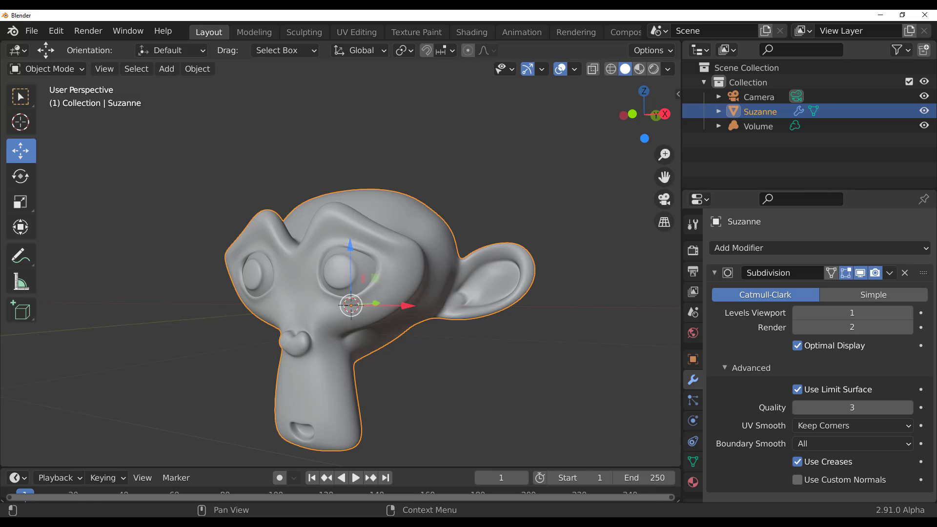
Undo the Subdivision Surface modifier on Suzanne
key(ctrl+z)
scroll(326, 303, down, 4)
scroll(326, 303, up, 5)
scroll(326, 303, down, 3)
scroll(325, 303, up, 4)
mouse_move(326, 303)
middle_down()
mouse_move(308, 306)
mouse_move(316, 298)
middle_up()
scroll(316, 300, down, 4)
middle_drag(162, 243, 112, 147)
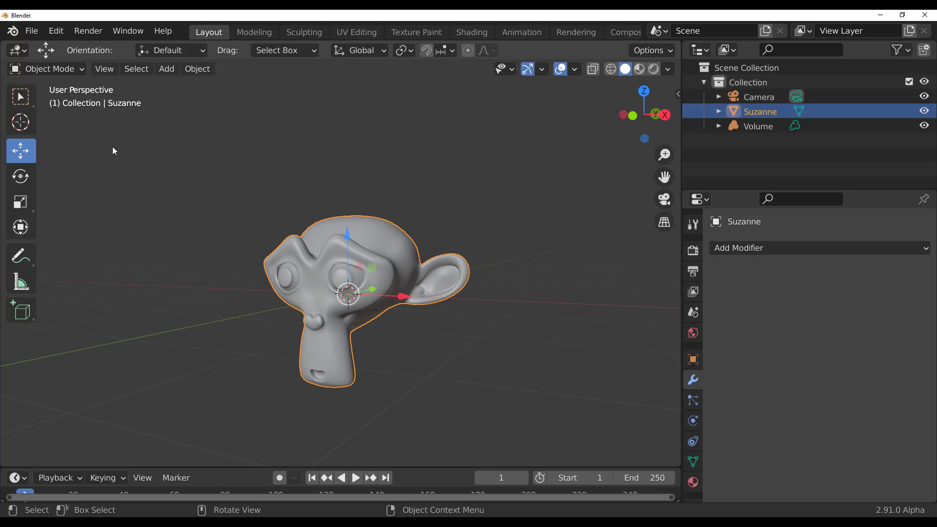
Put Suzanne in Sculpt Mode and widen the sculpting tool list to two columns to reach the masking tools
click(66, 70)
click(64, 119)
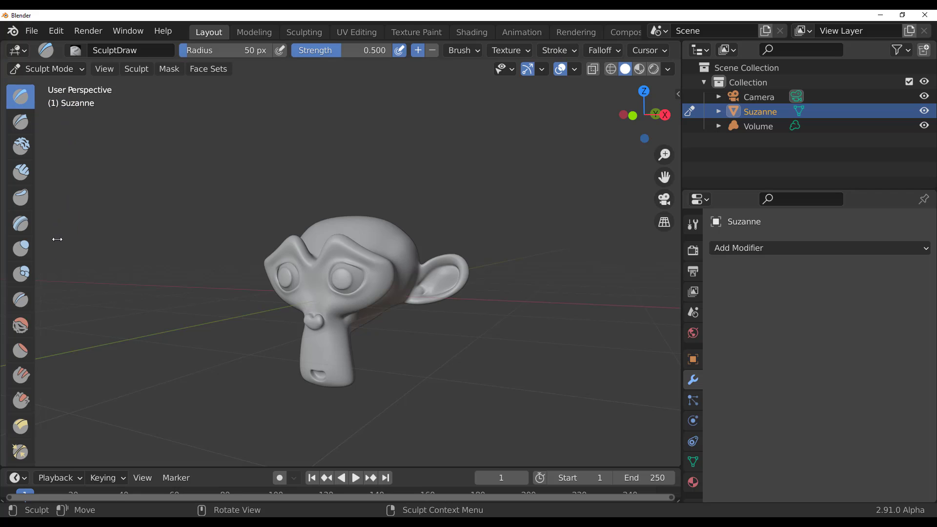
drag(57, 239, 64, 238)
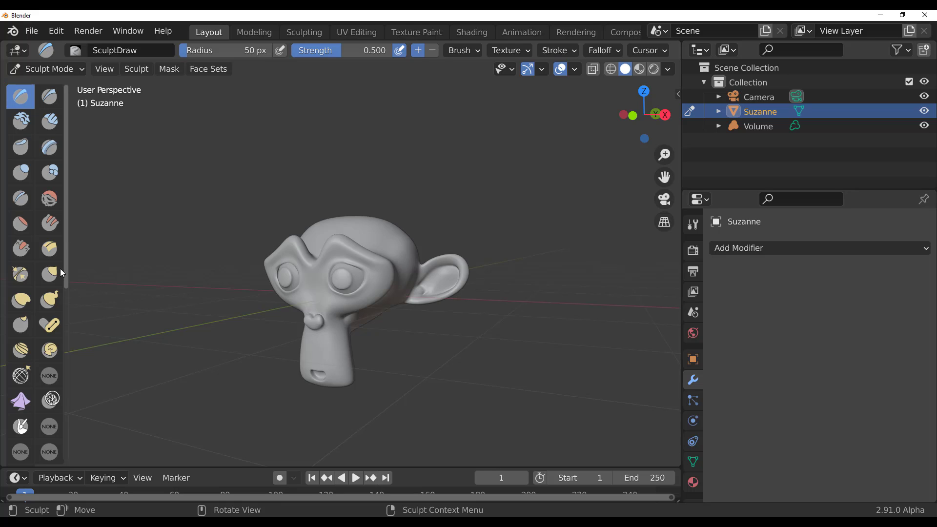
scroll(42, 289, down, 6)
scroll(42, 289, down, 7)
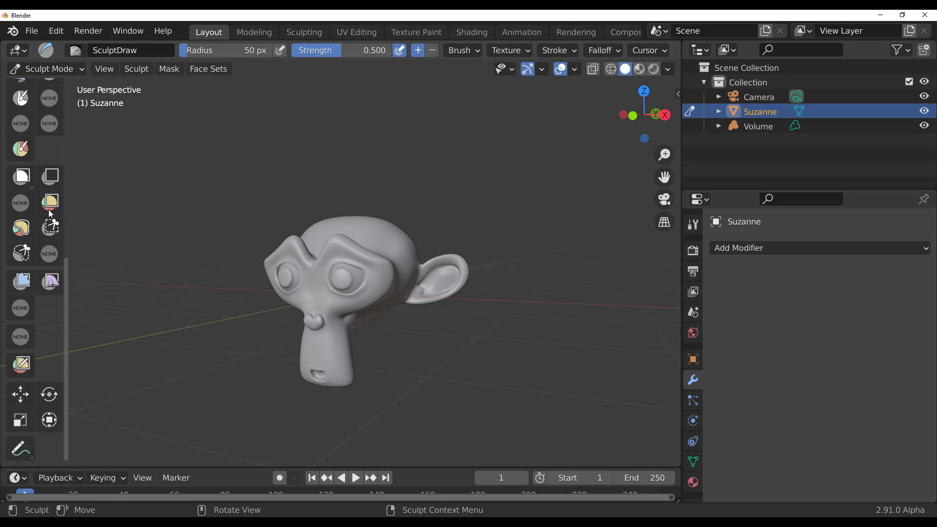
scroll(48, 205, up, 2)
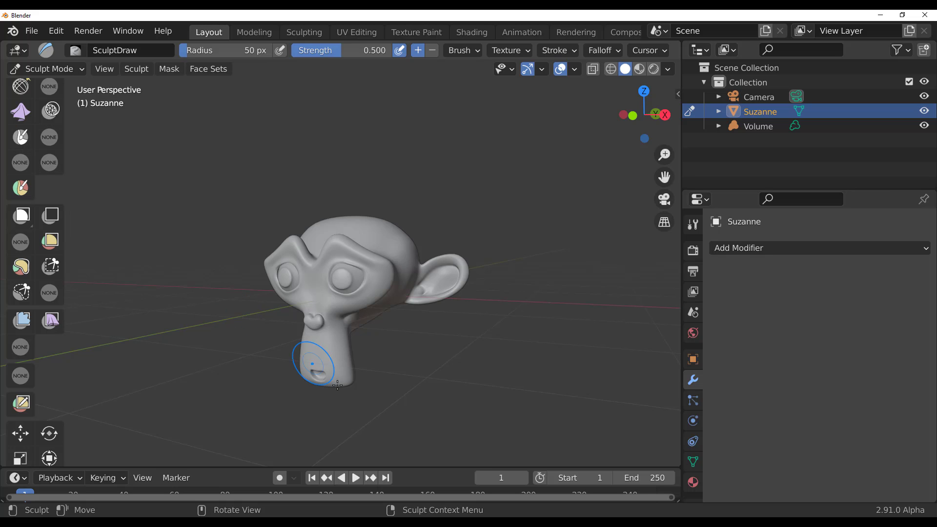
Try Line Mask on Suzanne with a near-vertical line across the ear, masking the head side, and a second slanted line across the head
middle_drag(314, 355, 448, 349)
scroll(464, 366, up, 3)
scroll(479, 363, down, 1)
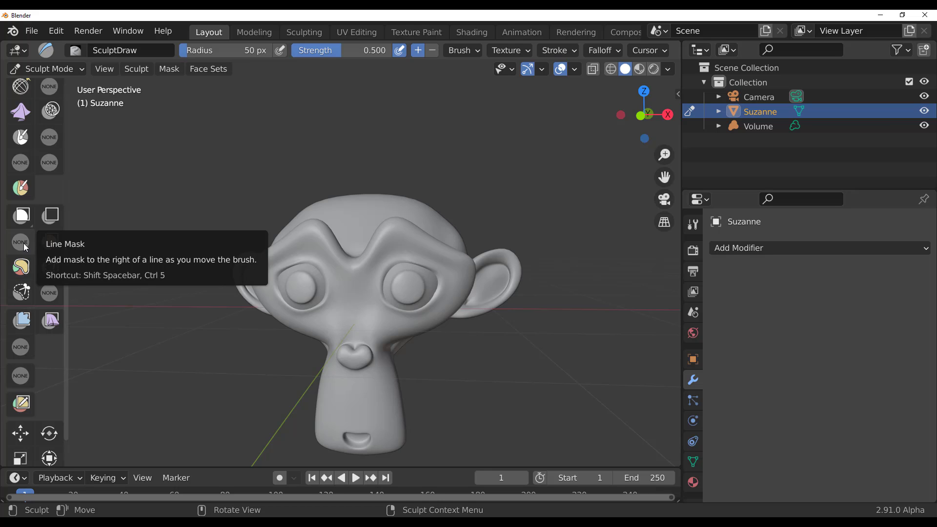
middle_drag(429, 342, 479, 360)
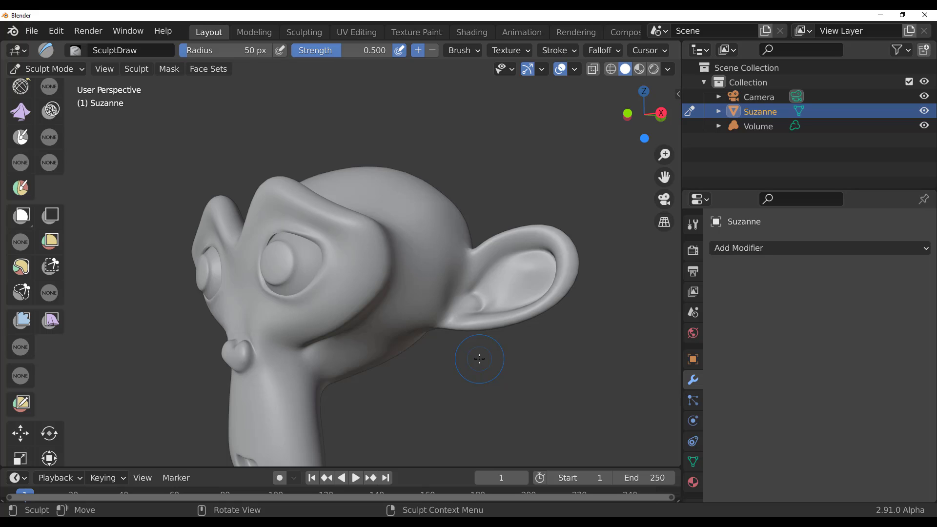
scroll(488, 379, up, 2)
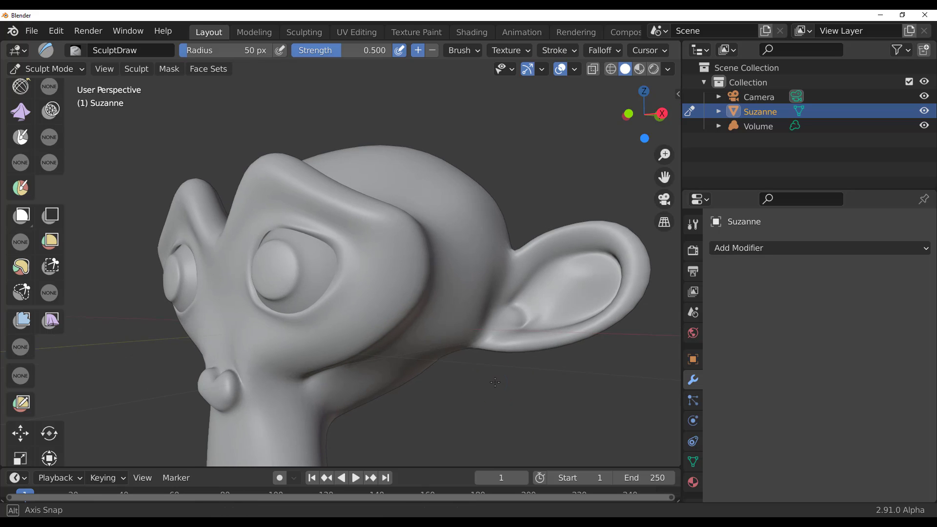
click(18, 246)
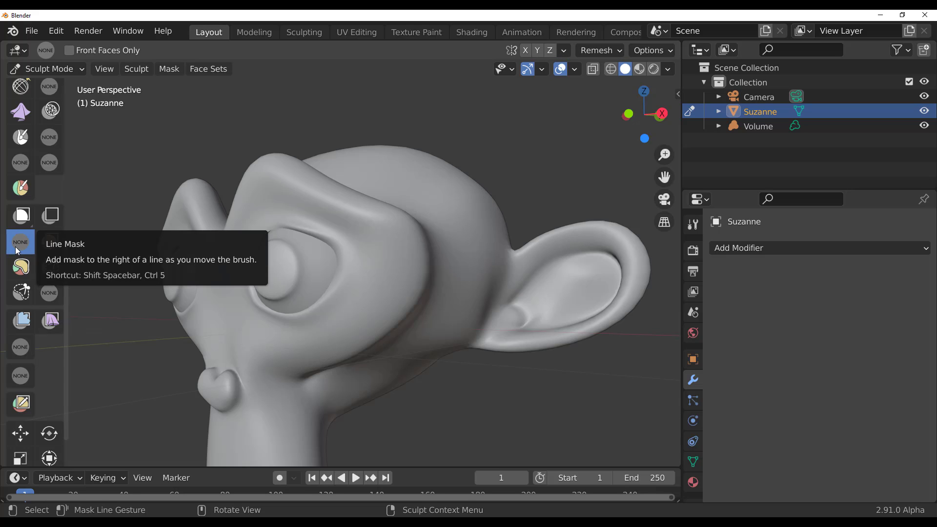
drag(537, 125, 560, 442)
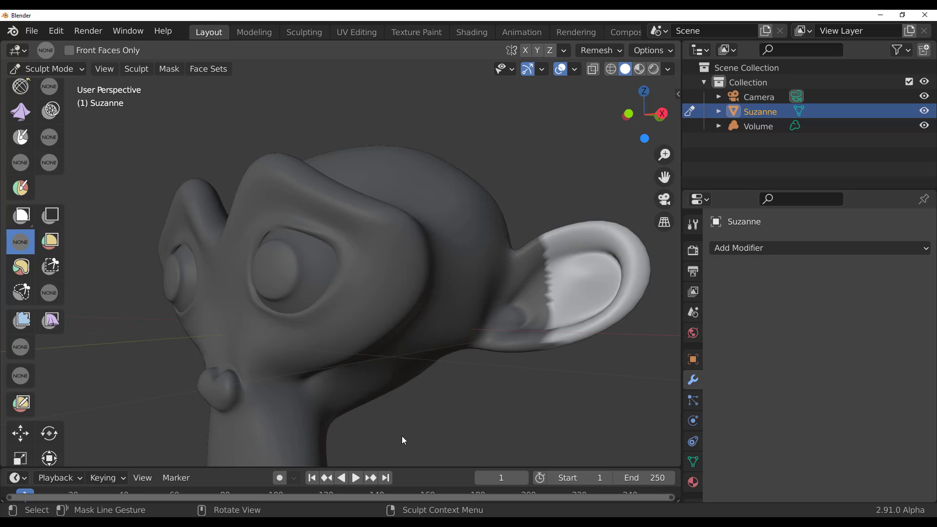
drag(402, 435, 499, 120)
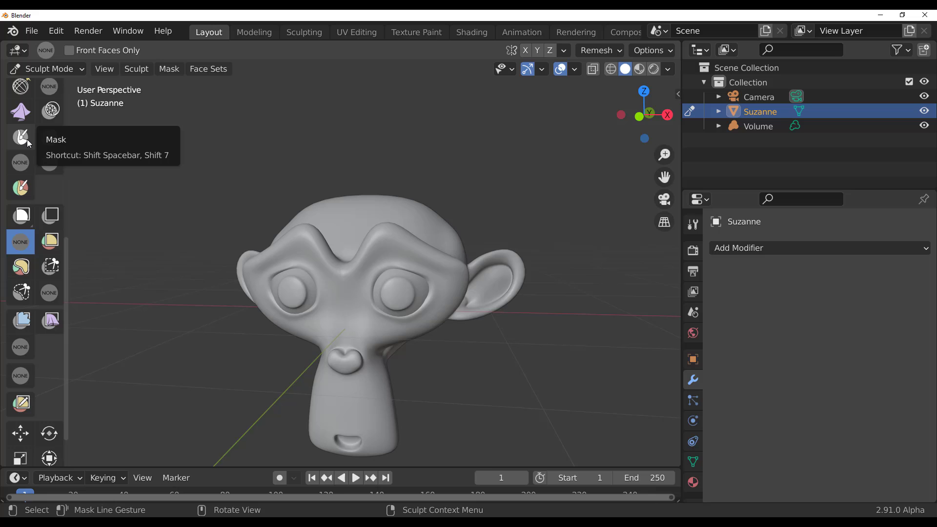
Paint a short mask stroke on Suzanne's cheek below the eye with the Mask brush at radius 50 px and strength 0.500
click(21, 137)
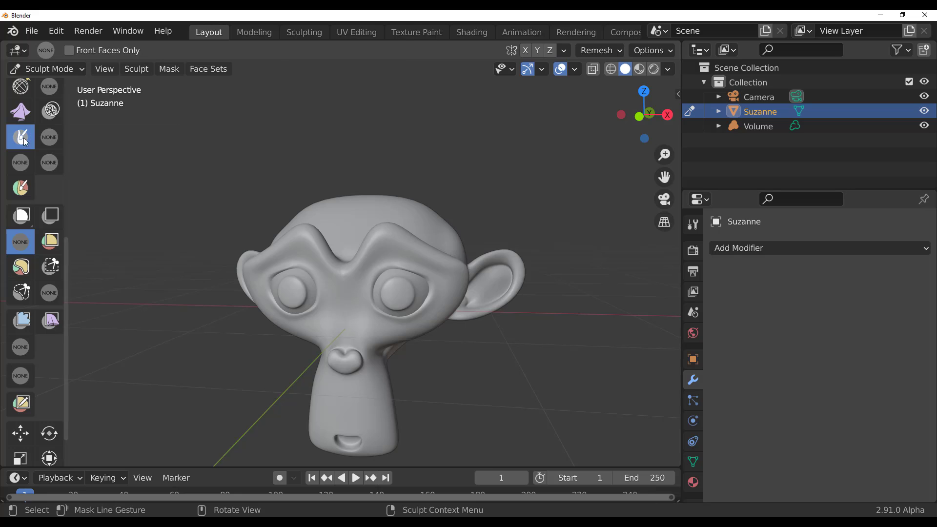
scroll(317, 379, up, 5)
middle_drag(292, 351, 317, 378)
mouse_move(348, 384)
mouse_down()
mouse_move(420, 349)
mouse_move(332, 378)
mouse_move(385, 365)
mouse_up()
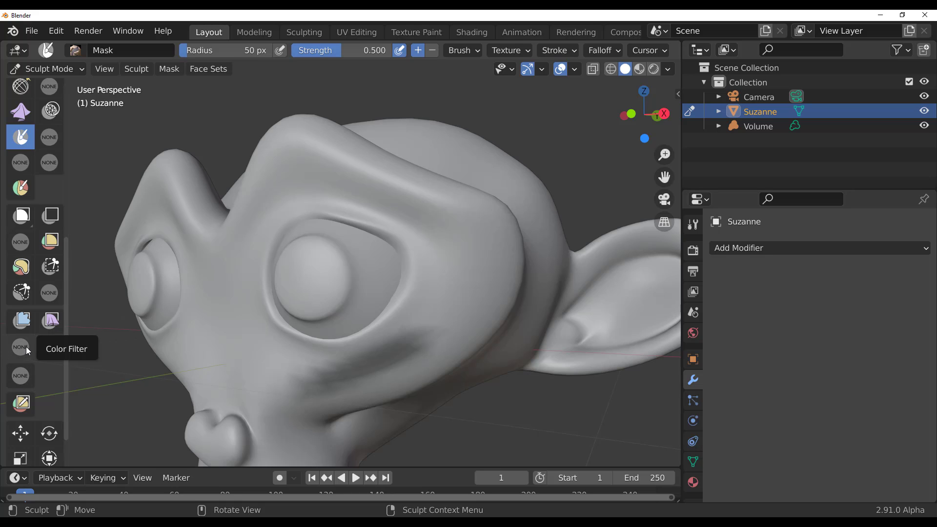
Flatten Suzanne's ear with the line projection tool by drawing a steep line across it, and inspect the cut from several angles
click(48, 292)
scroll(457, 300, down, 4)
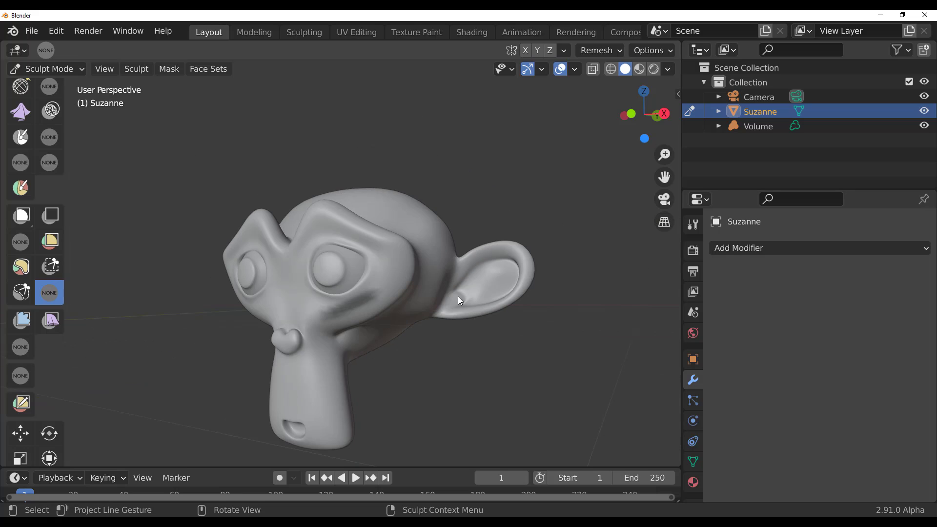
middle_drag(496, 254, 580, 228)
drag(448, 344, 488, 171)
middle_drag(527, 331, 467, 340)
scroll(467, 340, up, 4)
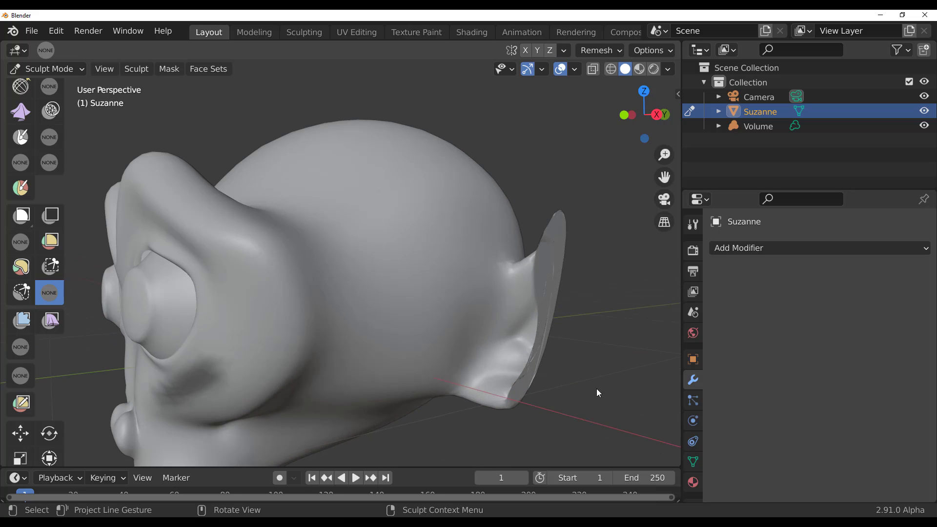
scroll(500, 325, down, 4)
middle_drag(322, 356, 445, 358)
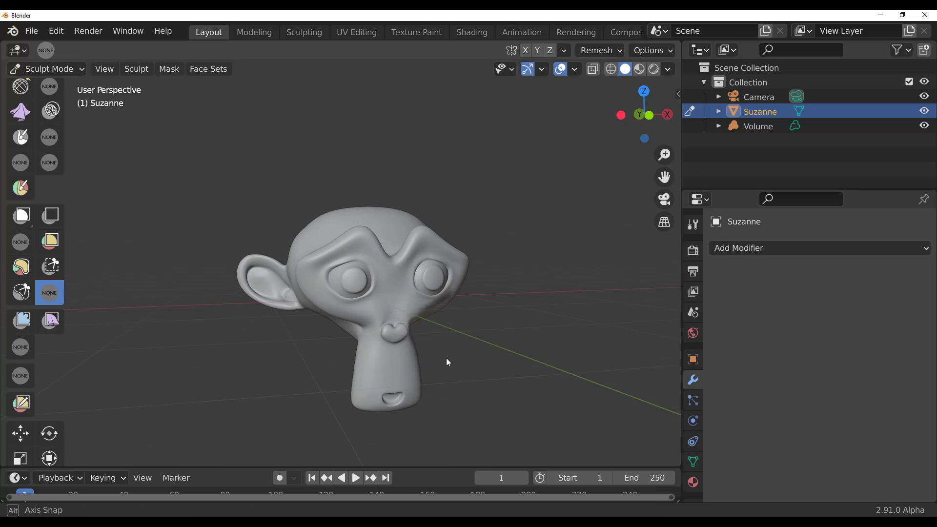
Try line projection on Suzanne with a steep line beside the ear, inspect the flattened head, and undo the projection
scroll(261, 335, up, 3)
drag(220, 390, 234, 150)
mouse_move(441, 291)
middle_down()
mouse_move(329, 285)
mouse_move(330, 303)
mouse_move(423, 291)
middle_up()
key(ctrl+z)
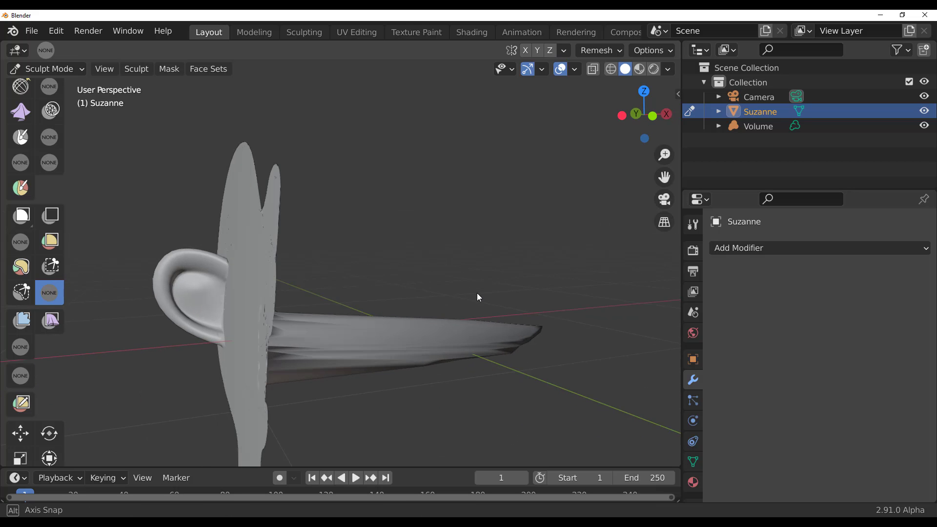
key(ctrl+z)
Paint separate face sets on both sides of Suzanne's muzzle with Draw Face Sets, and lasso a third between the eyes
scroll(417, 279, up, 5)
scroll(373, 267, down, 10)
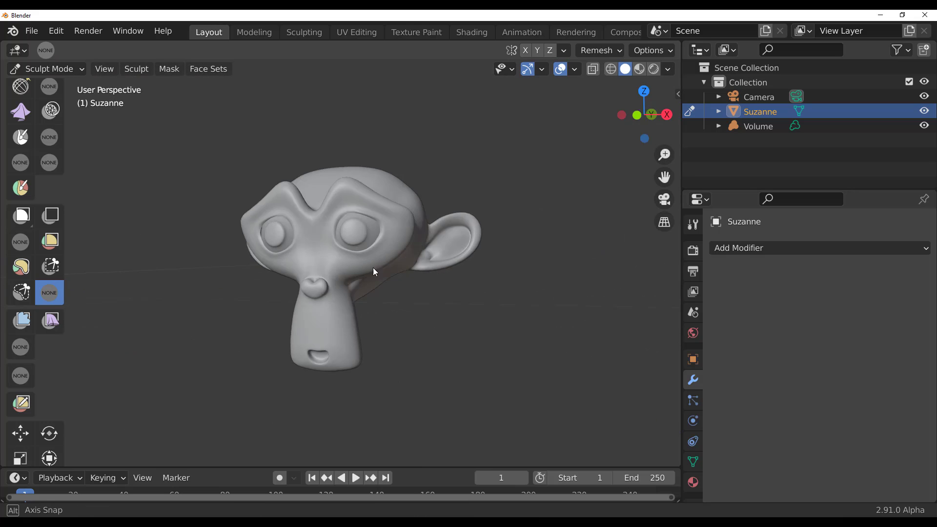
middle_drag(373, 268, 437, 261)
scroll(387, 342, up, 4)
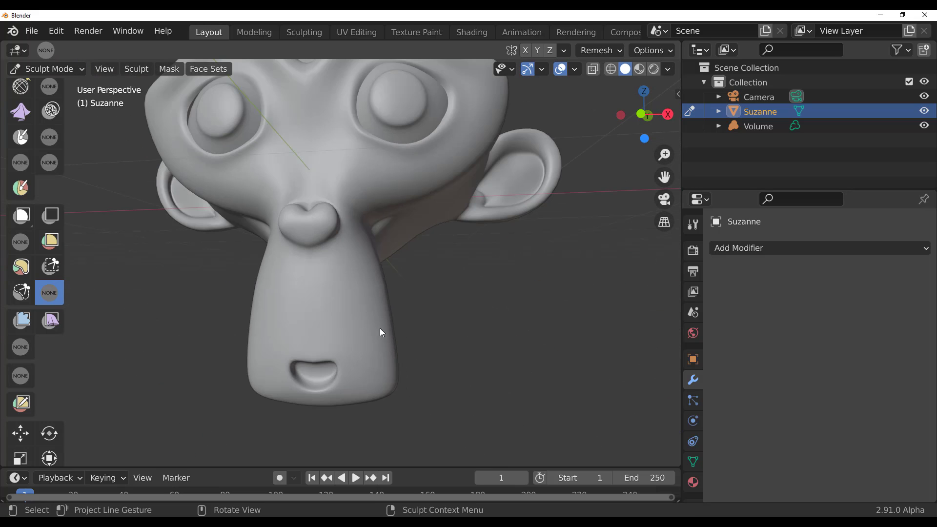
mouse_move(408, 360)
middle_down()
mouse_move(389, 393)
mouse_move(393, 362)
mouse_move(483, 359)
mouse_move(505, 348)
middle_up()
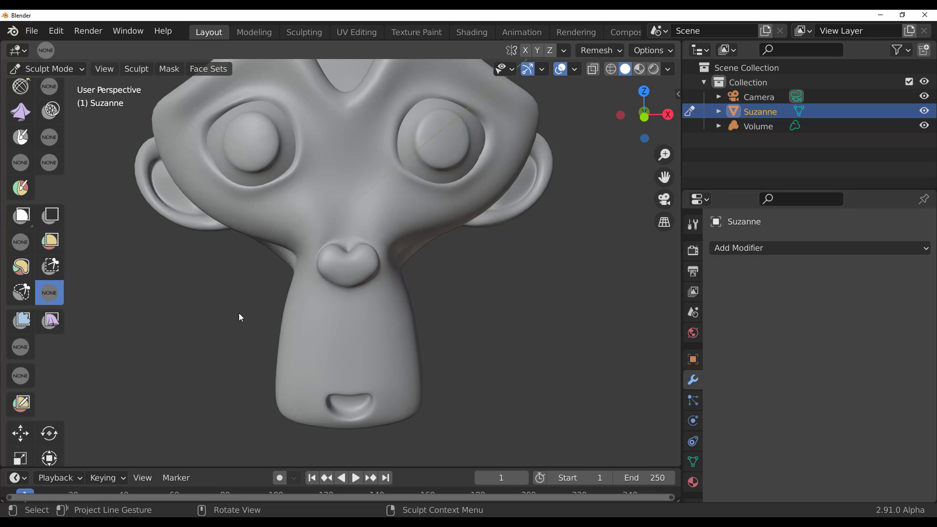
click(23, 193)
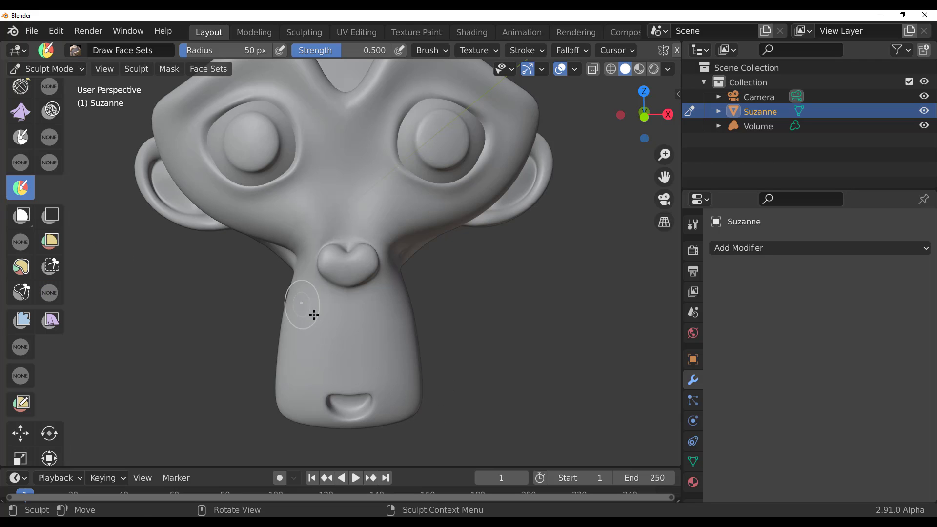
mouse_move(309, 312)
mouse_down()
mouse_move(306, 353)
mouse_move(321, 354)
mouse_move(276, 370)
mouse_move(305, 307)
mouse_move(287, 395)
mouse_move(311, 272)
mouse_move(292, 374)
mouse_move(297, 291)
mouse_move(281, 364)
mouse_move(297, 284)
mouse_move(277, 382)
mouse_up()
mouse_move(403, 363)
mouse_down()
mouse_move(381, 333)
mouse_move(388, 293)
mouse_move(403, 379)
mouse_move(407, 309)
mouse_move(417, 385)
mouse_move(403, 394)
mouse_move(380, 347)
mouse_move(384, 382)
mouse_move(370, 300)
mouse_move(375, 344)
mouse_move(405, 411)
mouse_move(418, 381)
mouse_move(419, 393)
mouse_move(409, 370)
mouse_up()
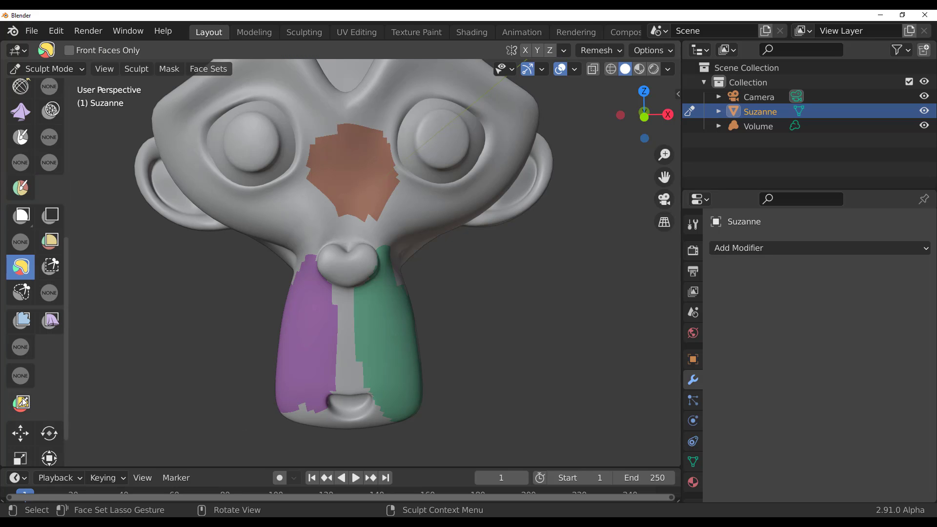
Use Edit Face Set in Grow Face Set mode to expand the orange set between the eyes and the green muzzle set
click(23, 402)
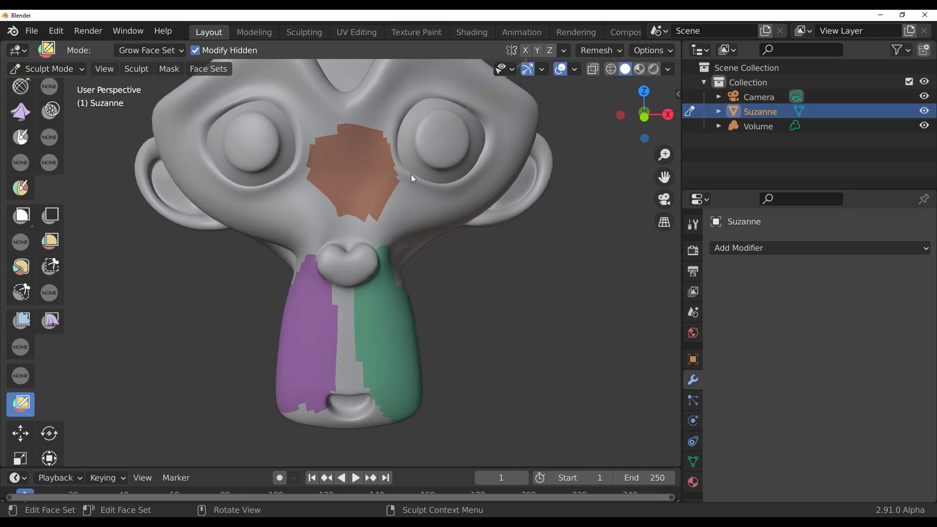
click(378, 182)
click(372, 336)
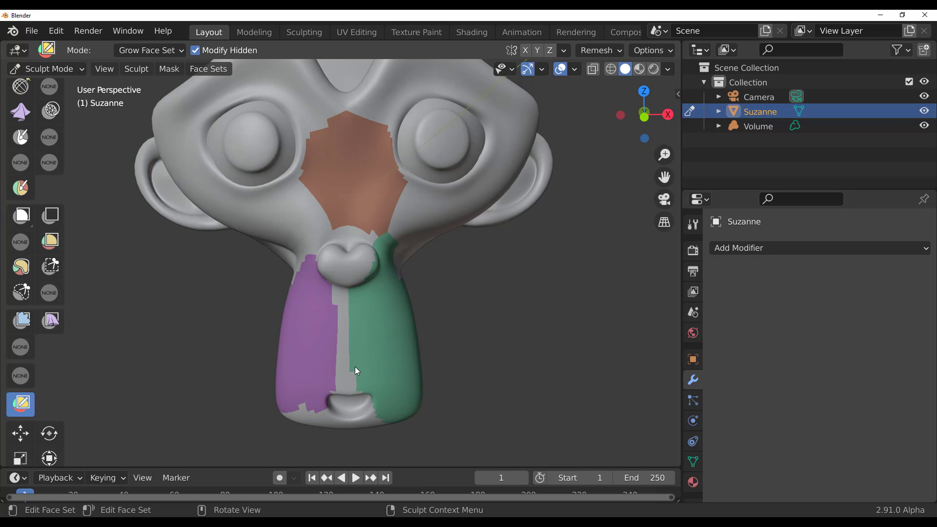
Switch Edit Face Set to Shrink Face Set mode and contract the green muzzle set and the orange set between the eyes
click(166, 50)
click(151, 83)
click(359, 328)
click(385, 154)
click(379, 161)
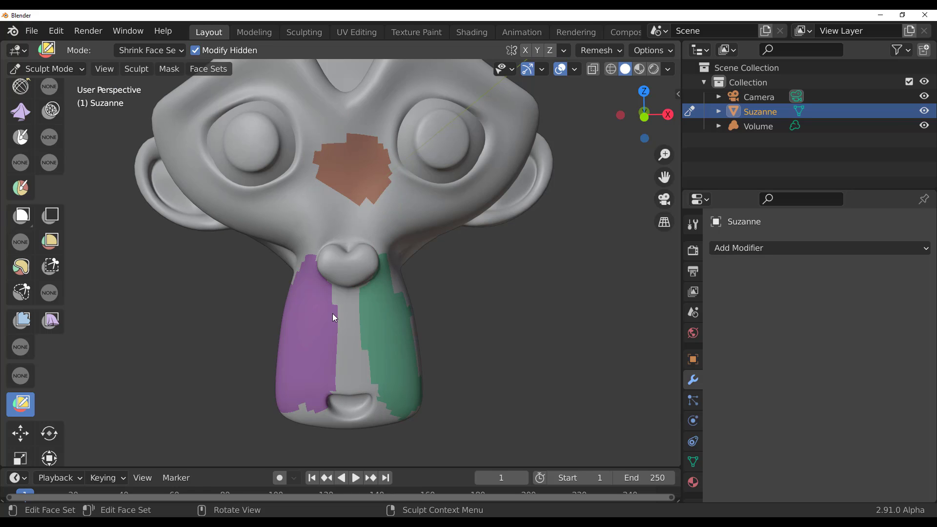
Isolate the purple face set on Suzanne's muzzle, and switch to Object Mode to inspect the head
key(shift+h)
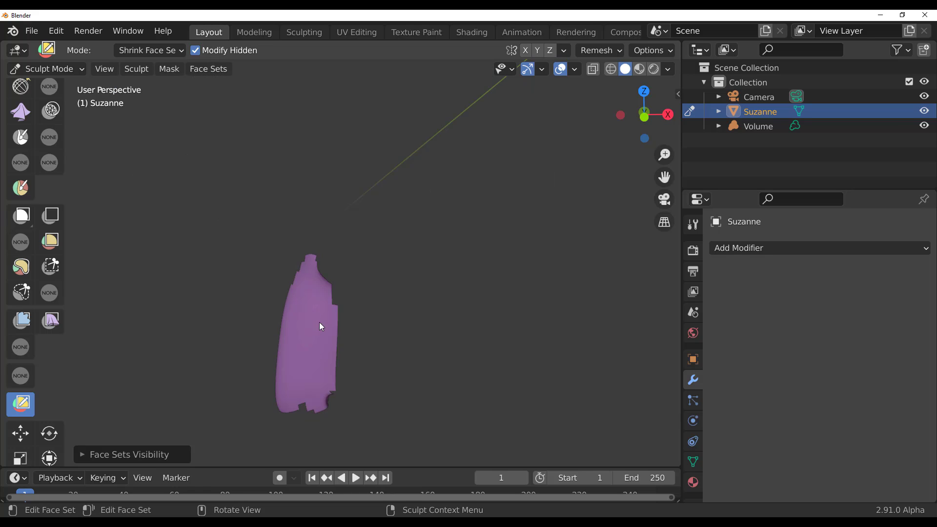
middle_drag(397, 353, 466, 347)
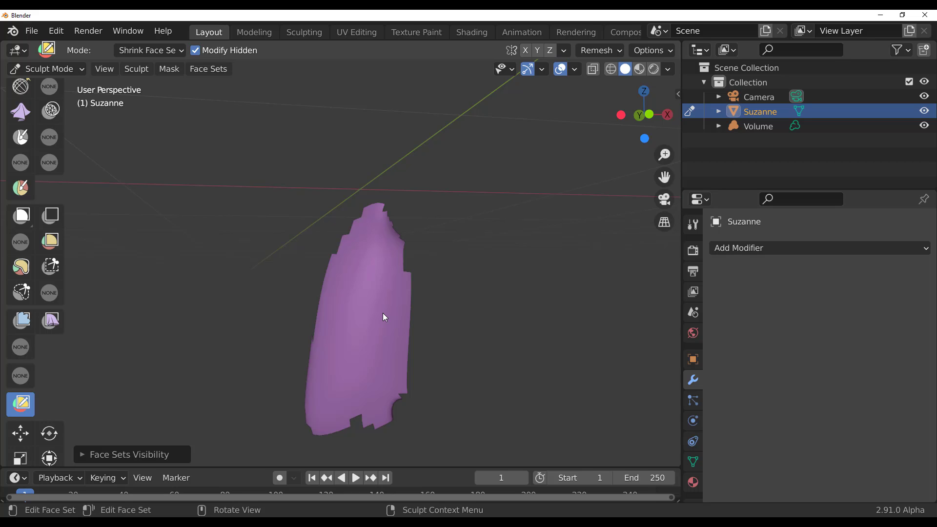
click(70, 70)
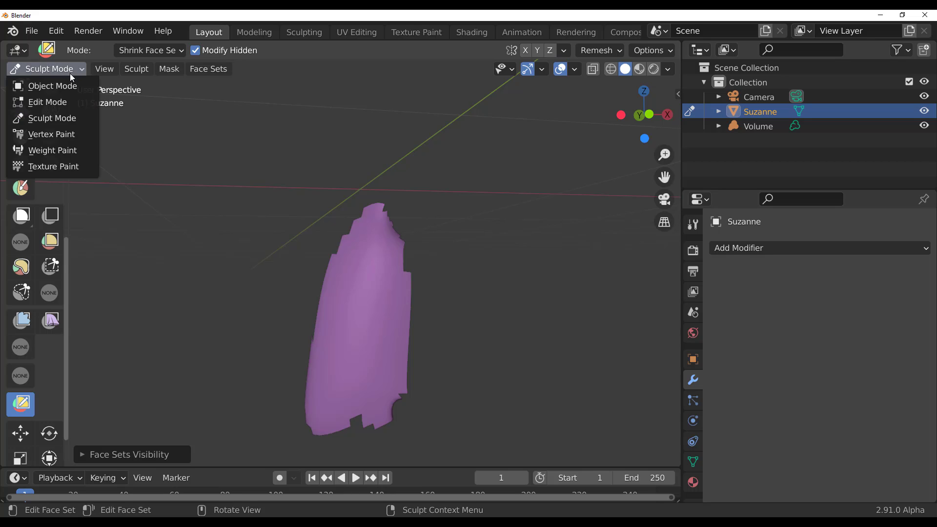
click(66, 86)
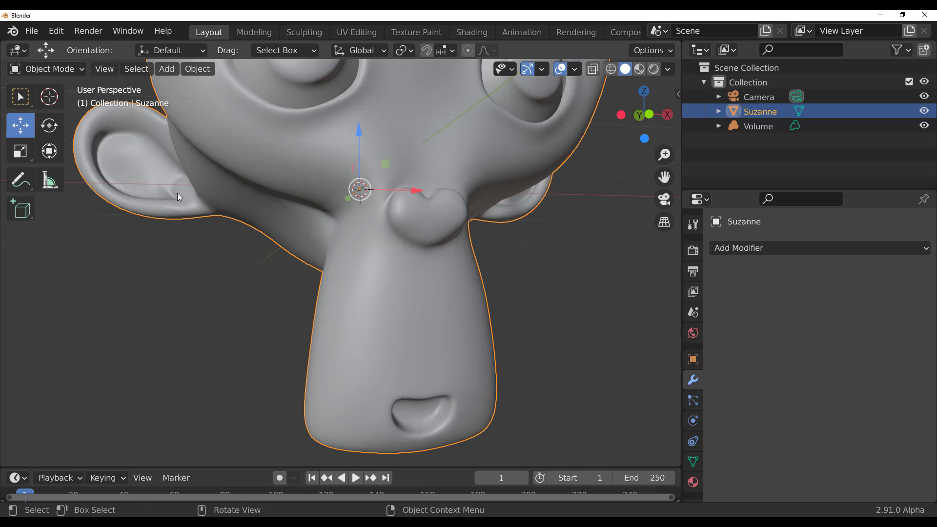
scroll(177, 192, down, 4)
scroll(488, 290, up, 3)
shift+middle_drag(525, 288, 436, 309)
middle_drag(358, 322, 326, 305)
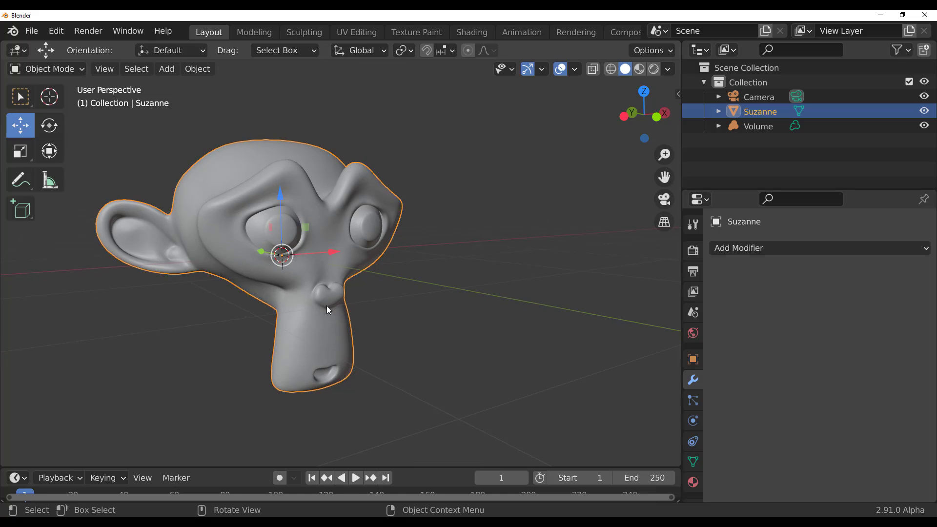
scroll(326, 306, up, 4)
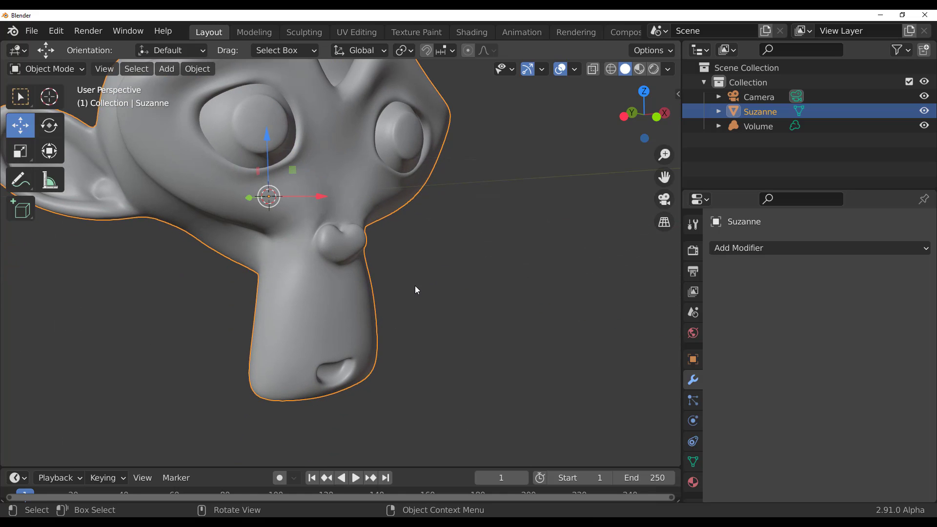
Compare how the isolated purple face set is displayed in Edit Mode, Object Mode and Sculpt Mode
key(Tab)
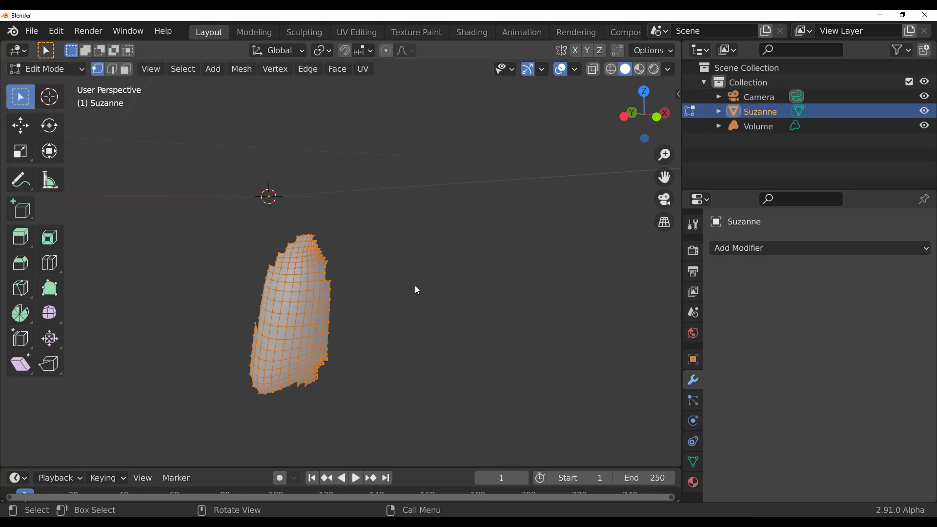
middle_drag(406, 316, 145, 299)
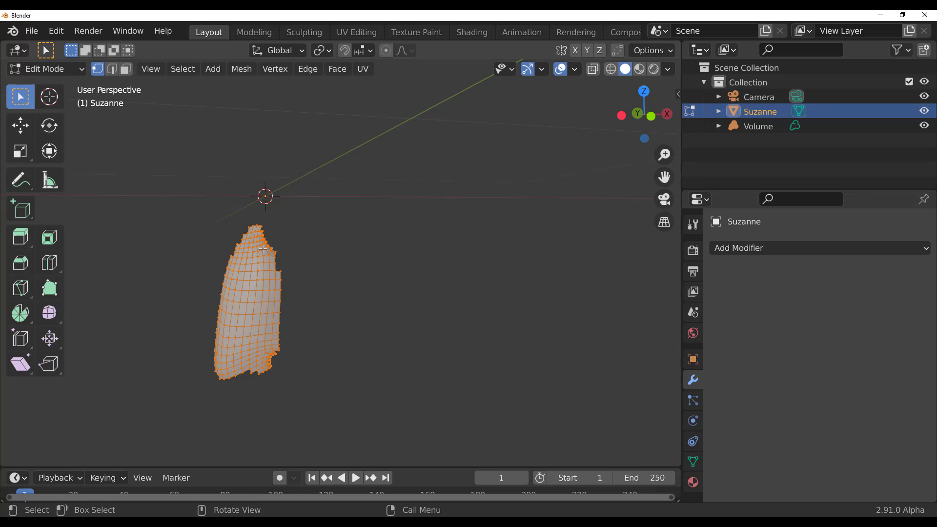
key(Tab)
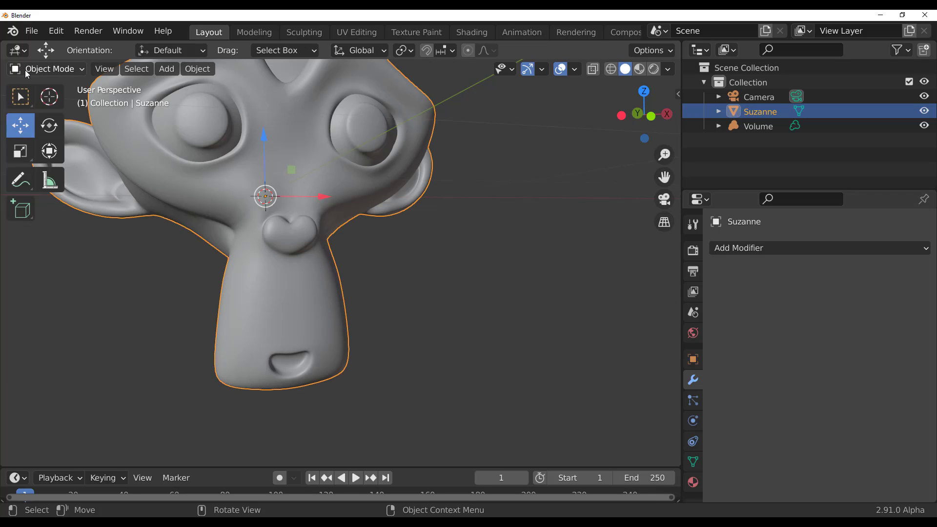
click(45, 69)
click(47, 118)
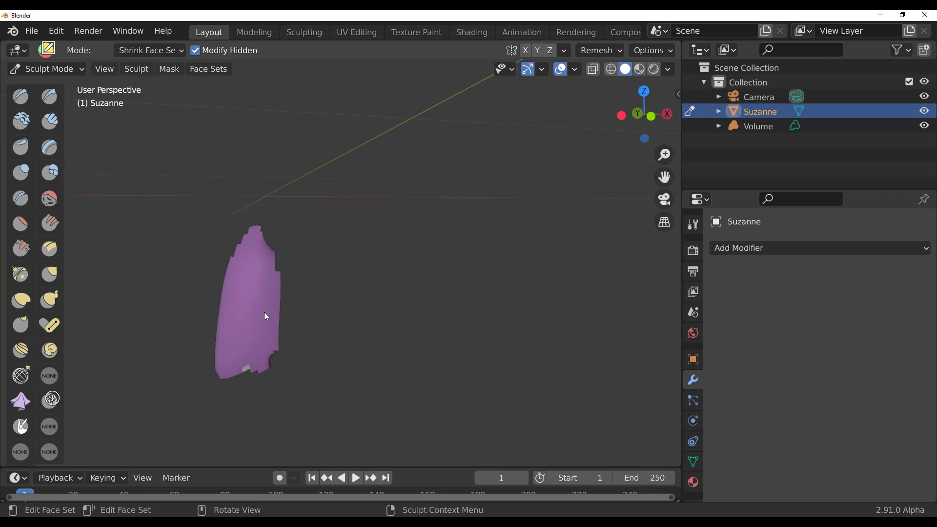
key(Tab)
key(Tab)
key(Tab)
key(Tab)
scroll(278, 326, down, 2)
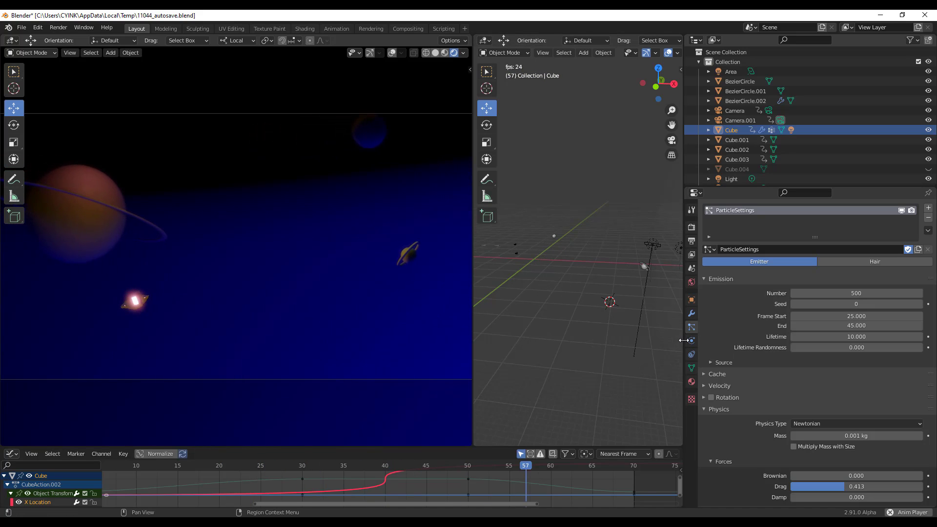
drag(683, 340, 842, 362)
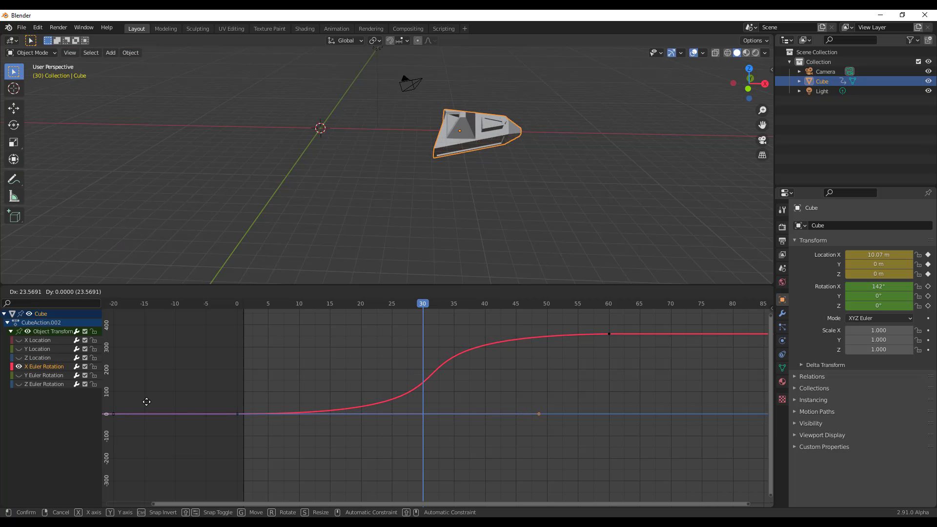
Stretch the first keyframe's handle horizontally by about 25 frames on the ship's X Euler Rotation curve, and insert rotation keyframes at frame 30
drag(147, 401, 188, 406)
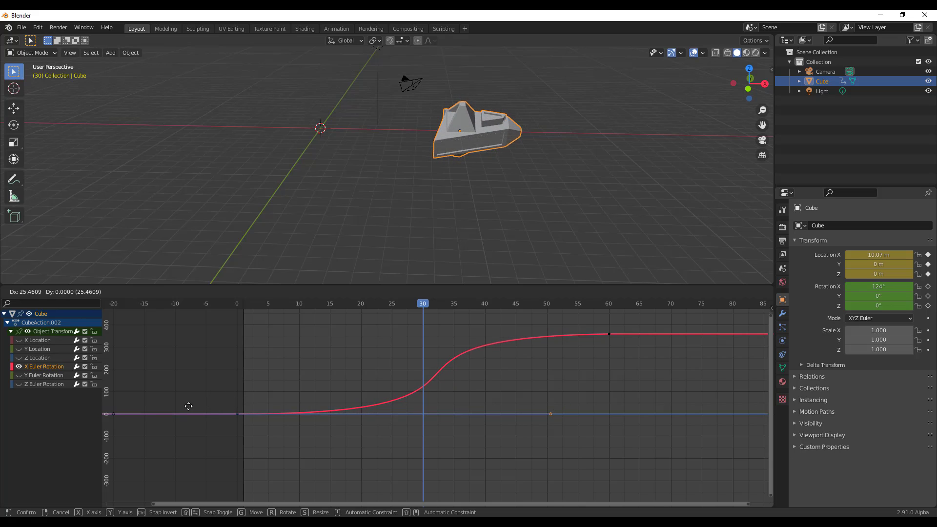
click(189, 405)
right_click(859, 287)
click(844, 287)
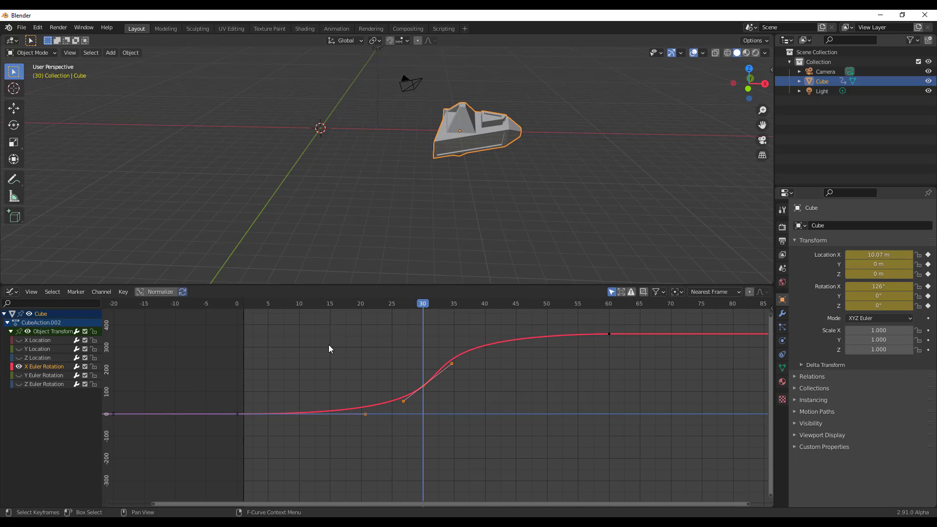
Play the ship's animation from the first frame to check how it rolls with the inserted keyframe
key(shift+Left)
key(space)
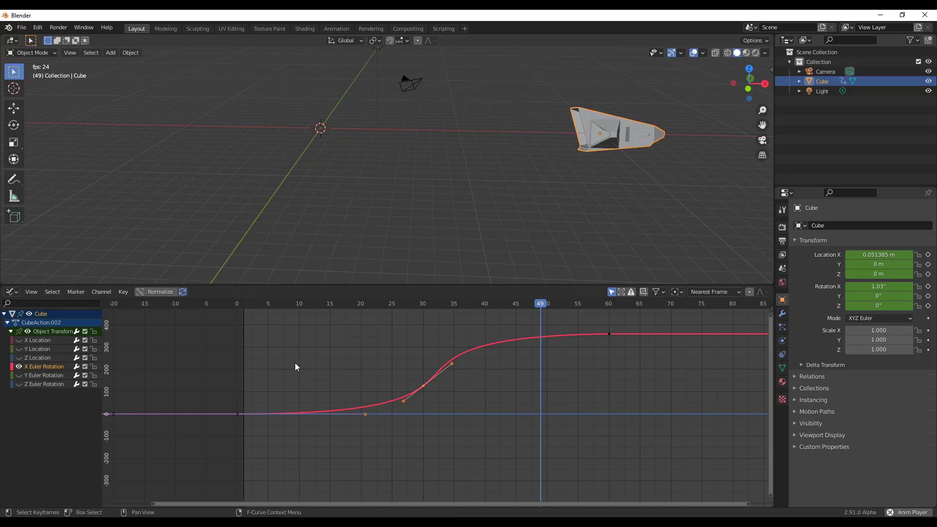
key(space)
key(Down)
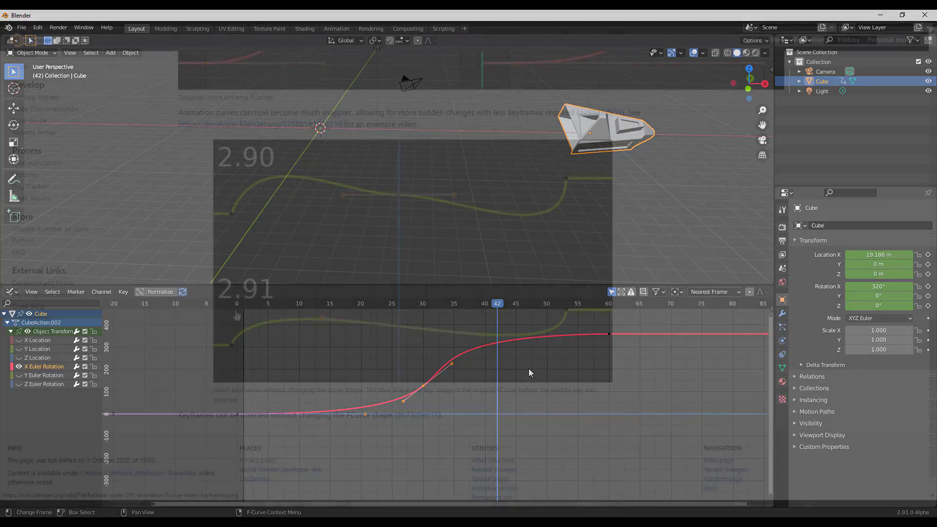
key(space)
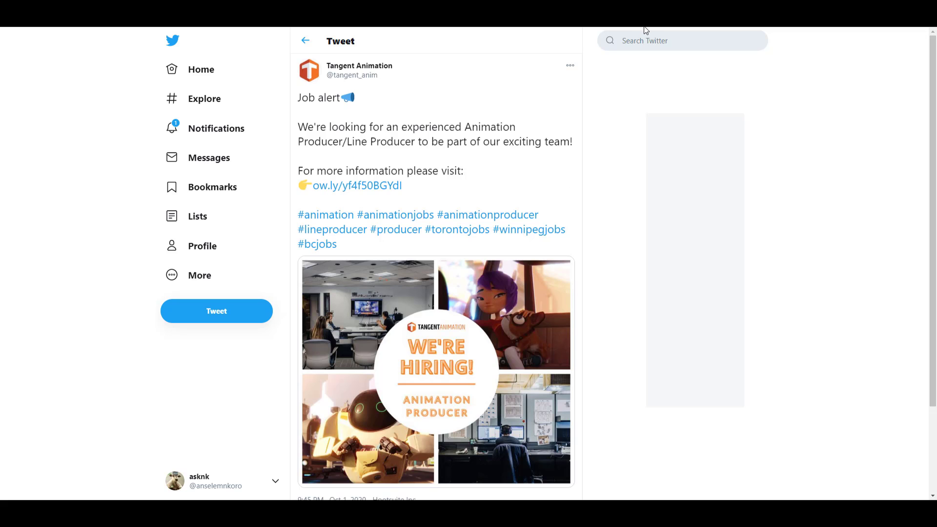
Go back to Tangent Animation's tweets on Twitter and open the Lead FX Artist job listing from the Oct 2 job alert
key(alt+Left)
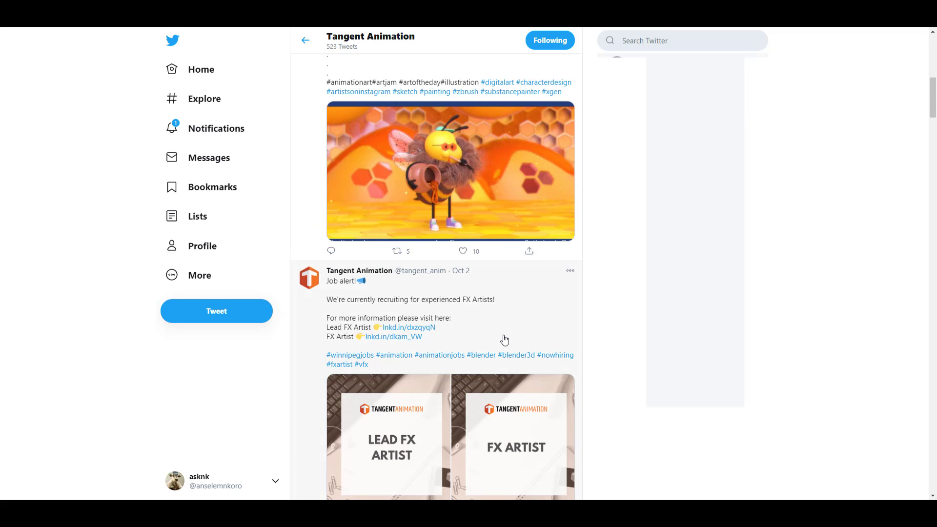
scroll(502, 339, down, 4)
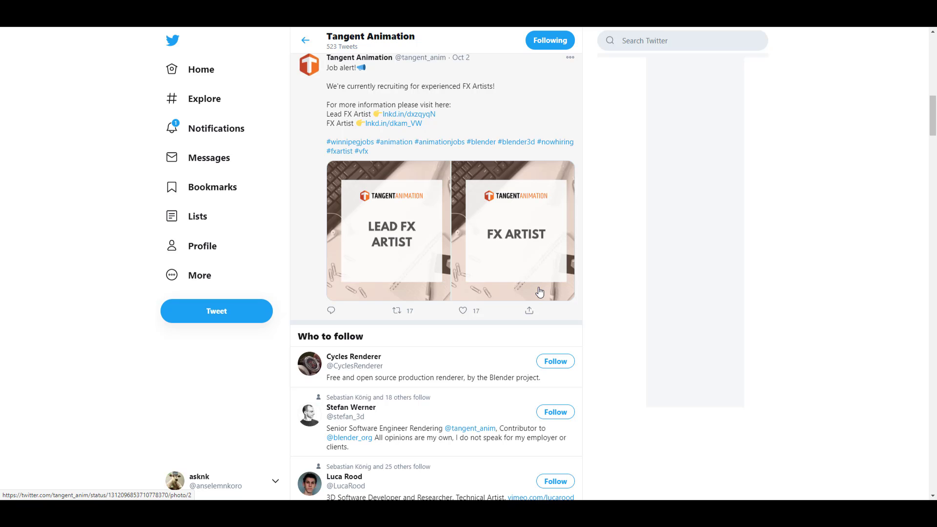
click(407, 114)
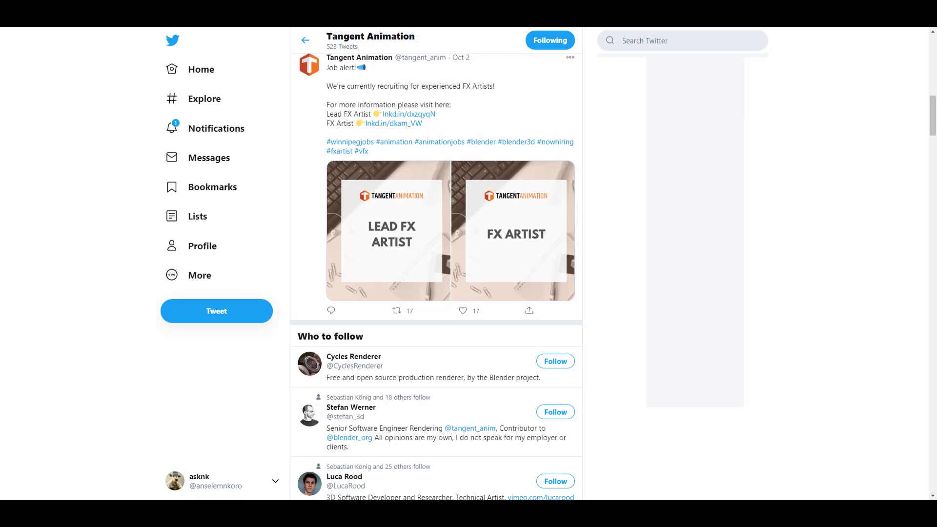
Read the Lead FX Artist listing's description, responsibilities, requirements and benefits
scroll(641, 160, down, 10)
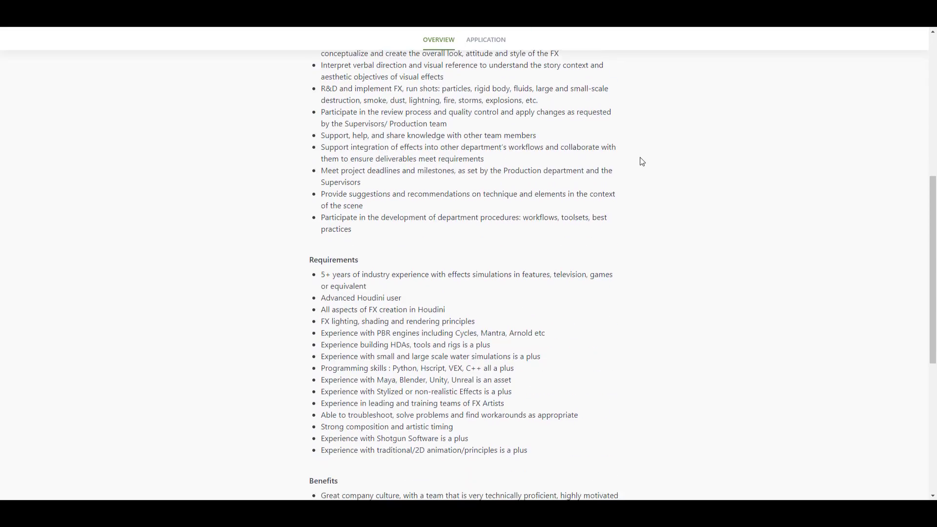
scroll(639, 157, up, 2)
scroll(639, 157, down, 5)
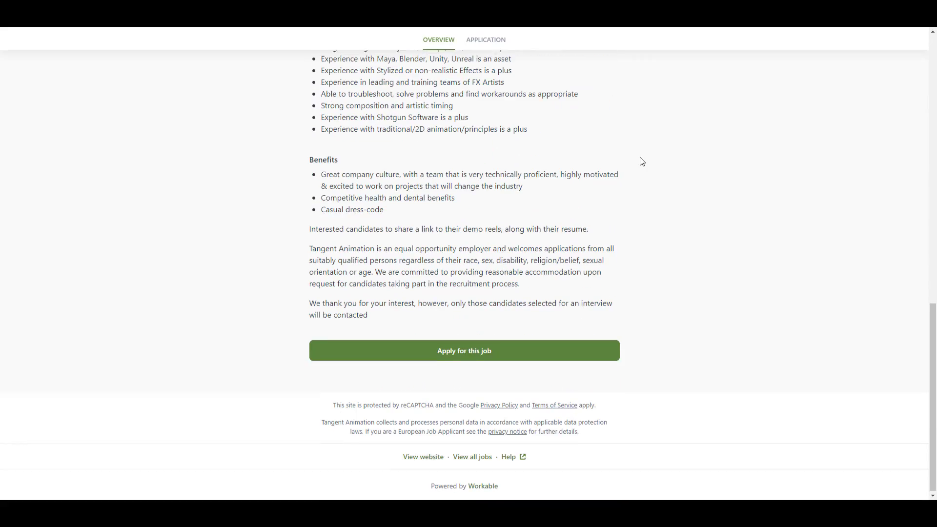
scroll(636, 194, up, 3)
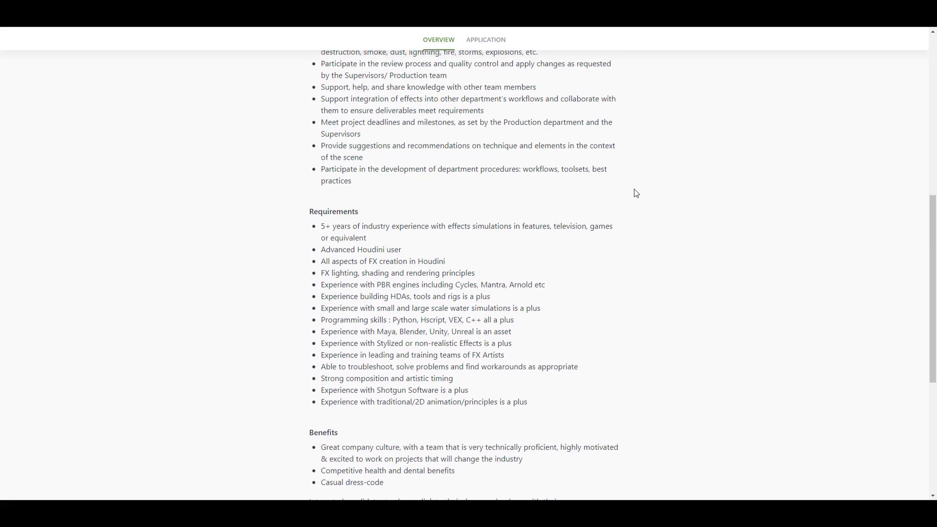
scroll(636, 193, up, 8)
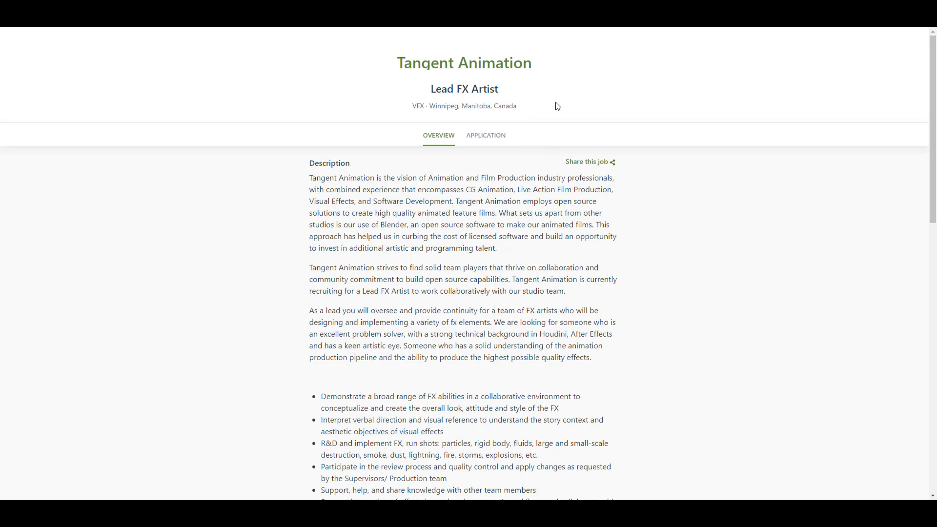
Browse the Hard Surface Detailer add-on's tweets and its Blender Market product page
scroll(564, 142, down, 6)
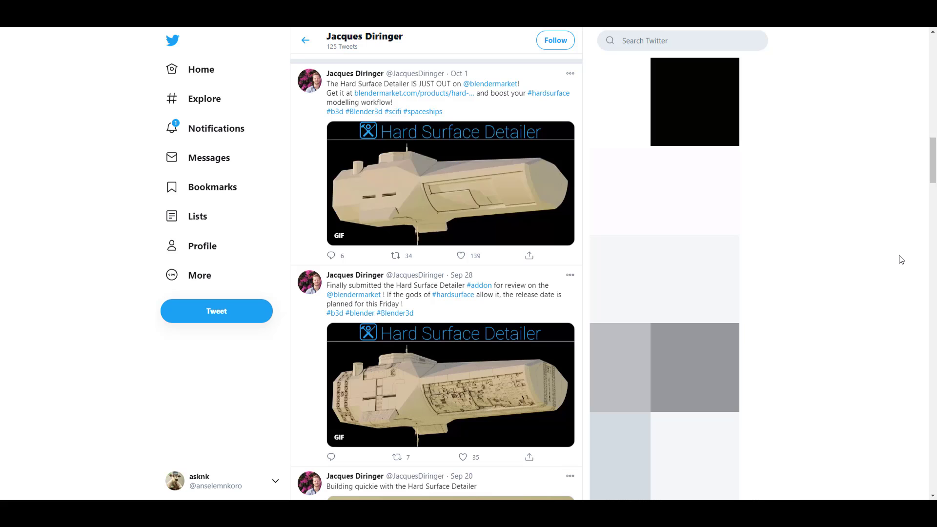
scroll(901, 260, down, 9)
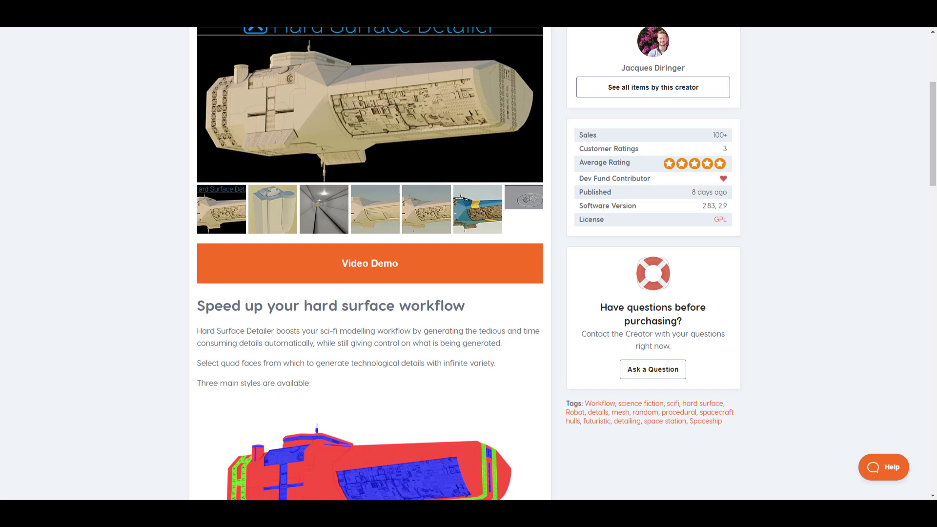
Read the Hard Surface Detailer page's detail styles, intended uses and features, and review its preview images
scroll(481, 218, up, 2)
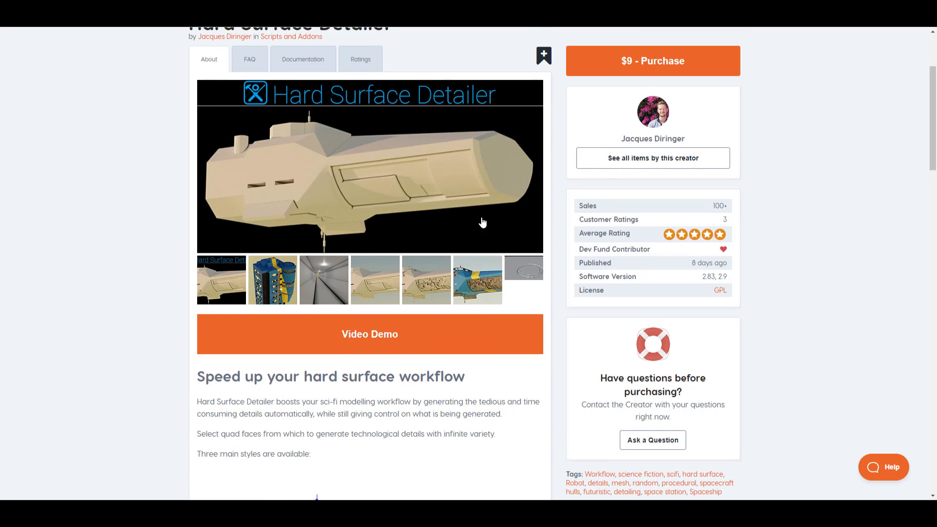
scroll(482, 222, down, 8)
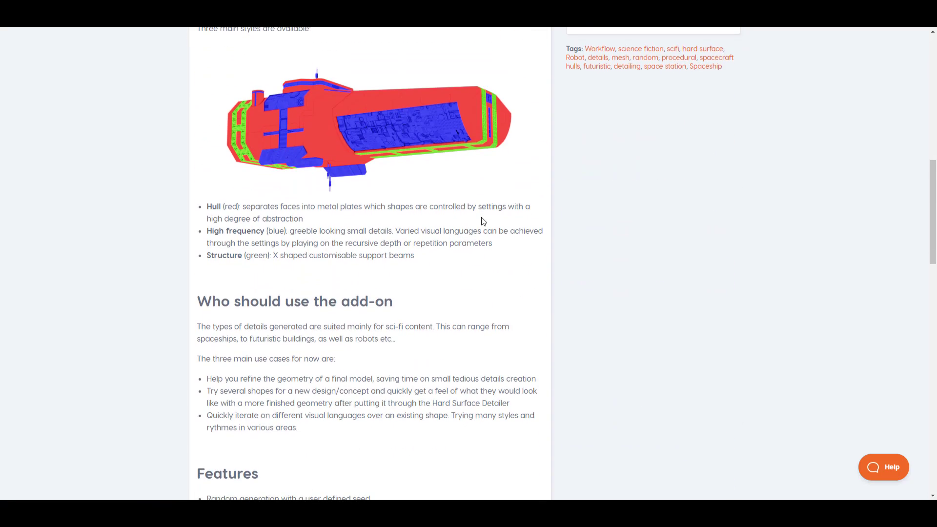
scroll(483, 222, down, 12)
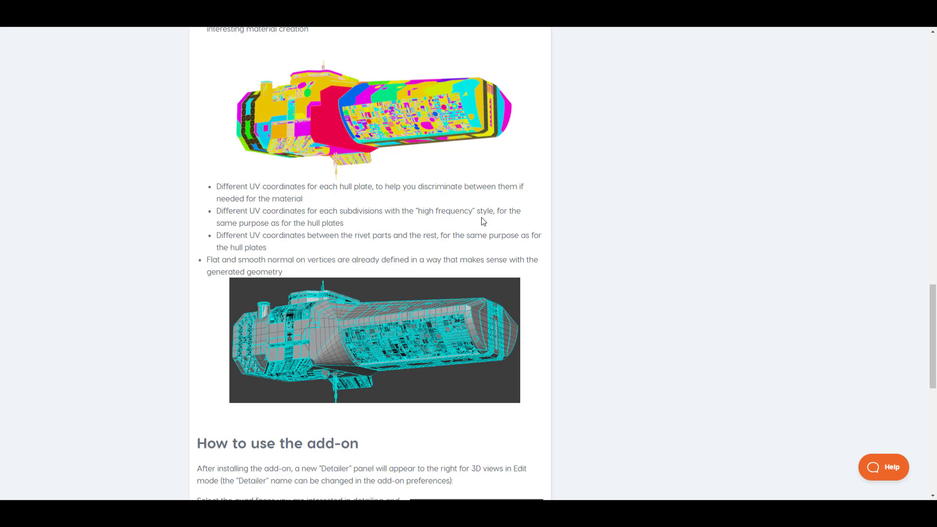
scroll(481, 218, up, 9)
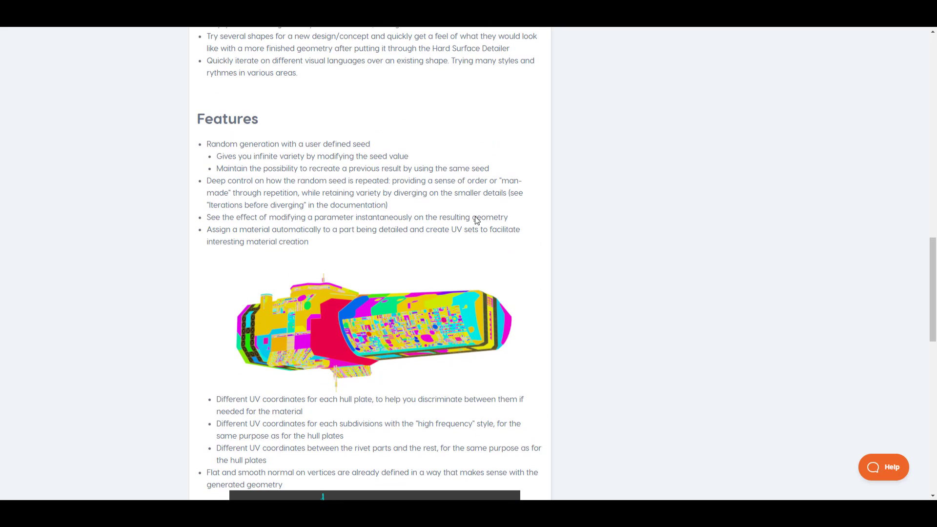
scroll(476, 211, up, 8)
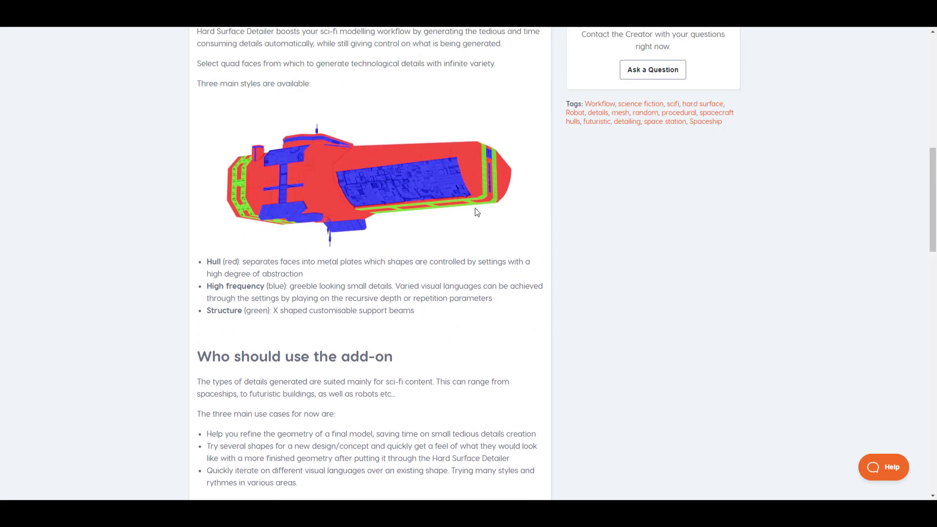
scroll(475, 210, up, 1)
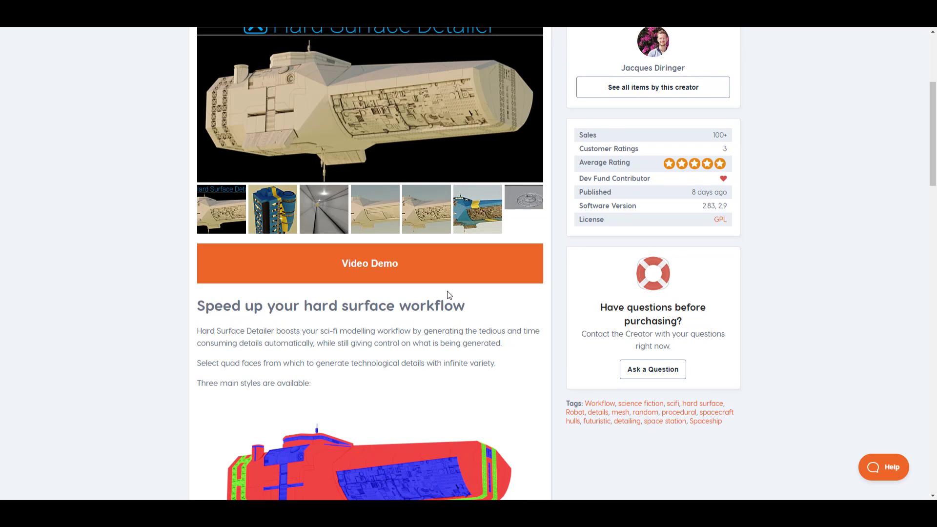
scroll(447, 291, down, 10)
scroll(448, 291, down, 1)
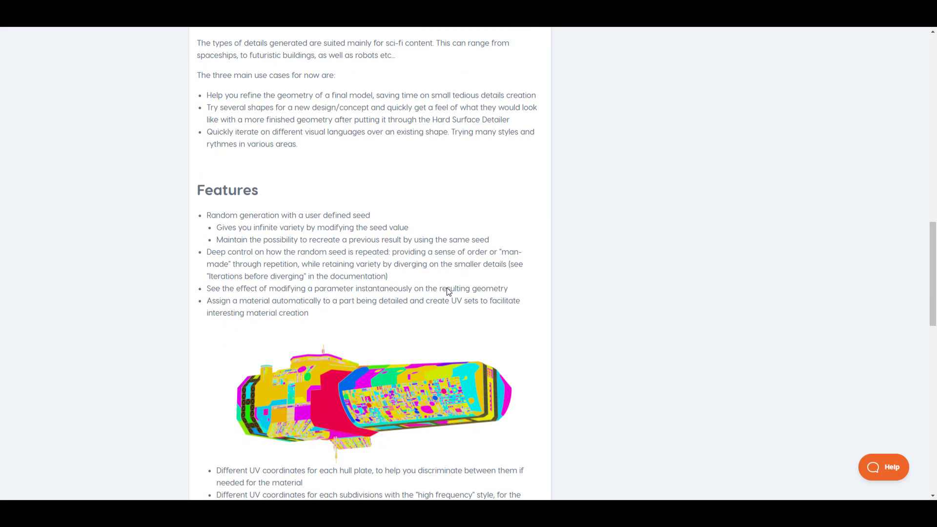
scroll(446, 288, up, 10)
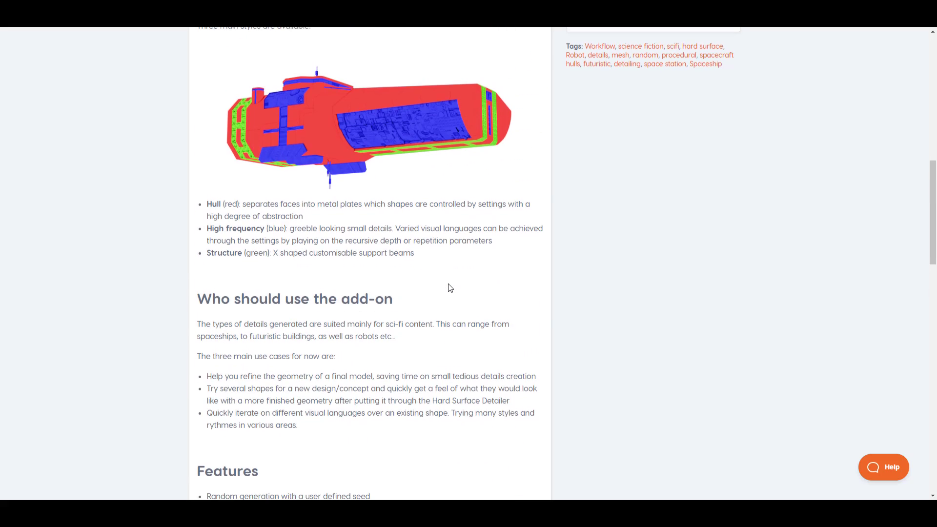
scroll(450, 287, up, 10)
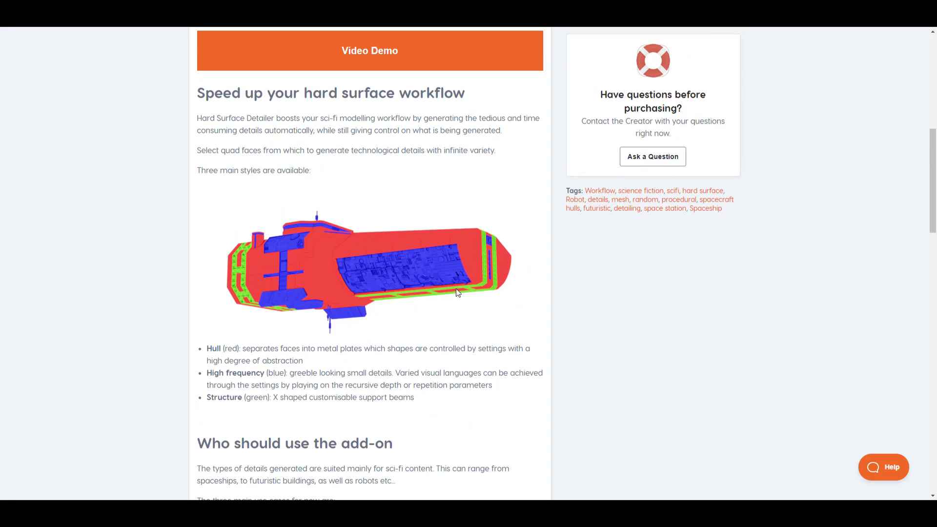
scroll(457, 297, up, 5)
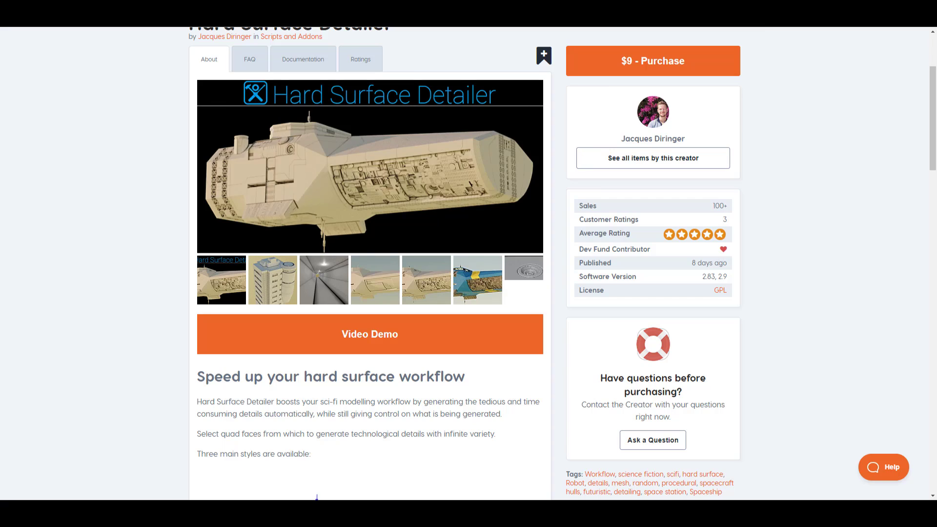
Switch past the EEVEE release notes to the Blender release notes page covering Motion tracking and Volumes
key(ctrl+Tab)
key(ctrl+Tab)
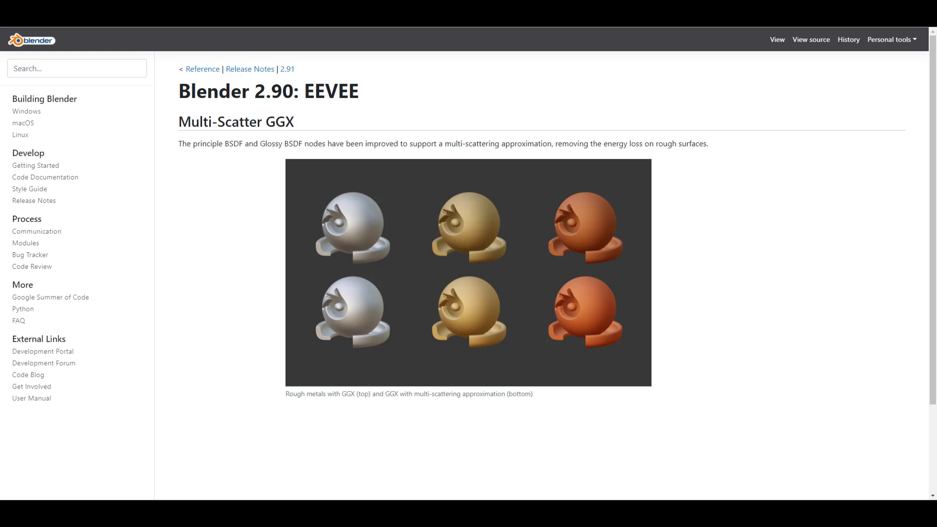
key(ctrl+Tab)
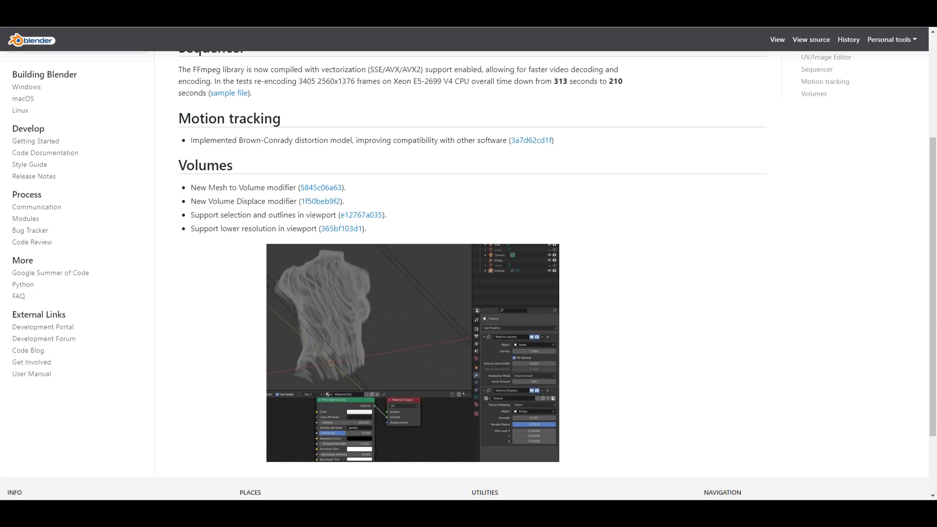